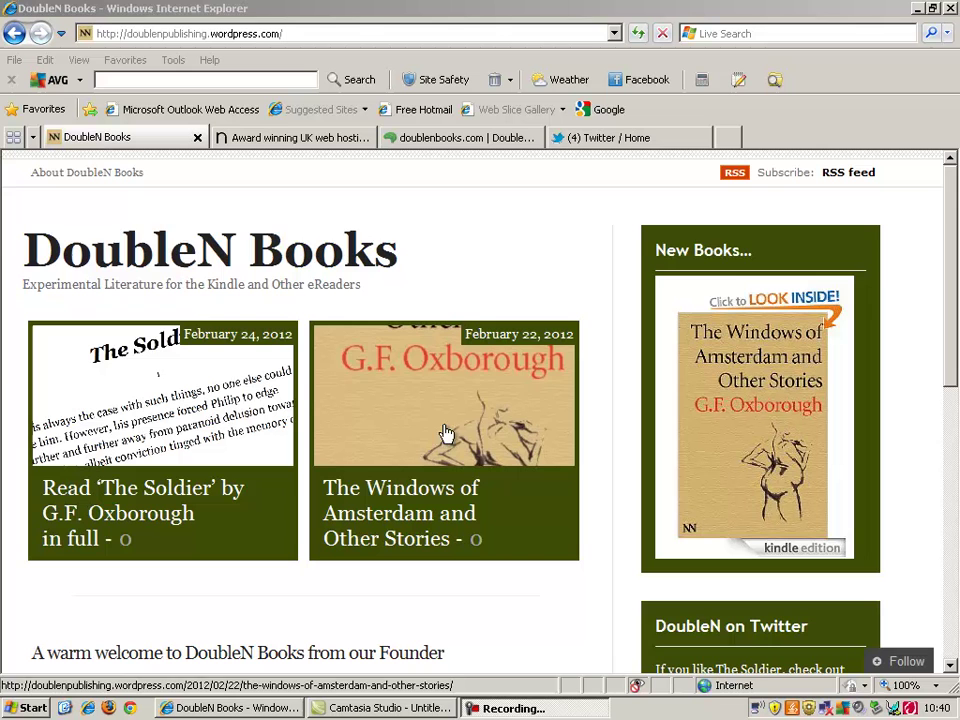
Step: Check the book's £3.08 Amazon Kindle listing, then open the About DoubleN Books page
{"action": "left_click_drag", "start_coordinate": [955, 256], "coordinate": [949, 386]}
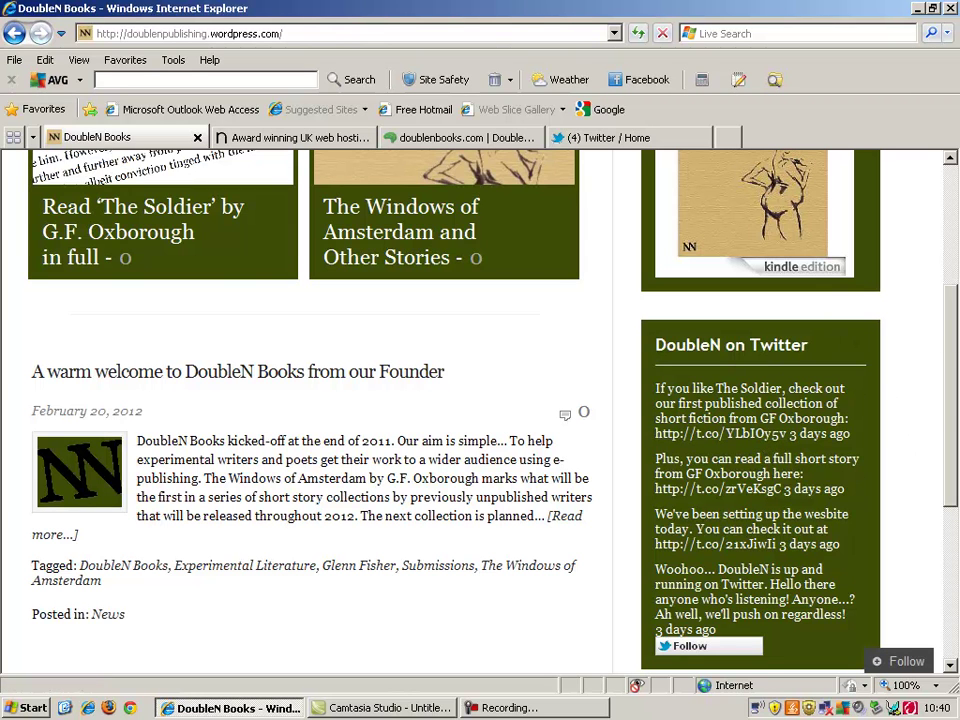
{"action": "left_click_drag", "start_coordinate": [954, 360], "coordinate": [953, 213]}
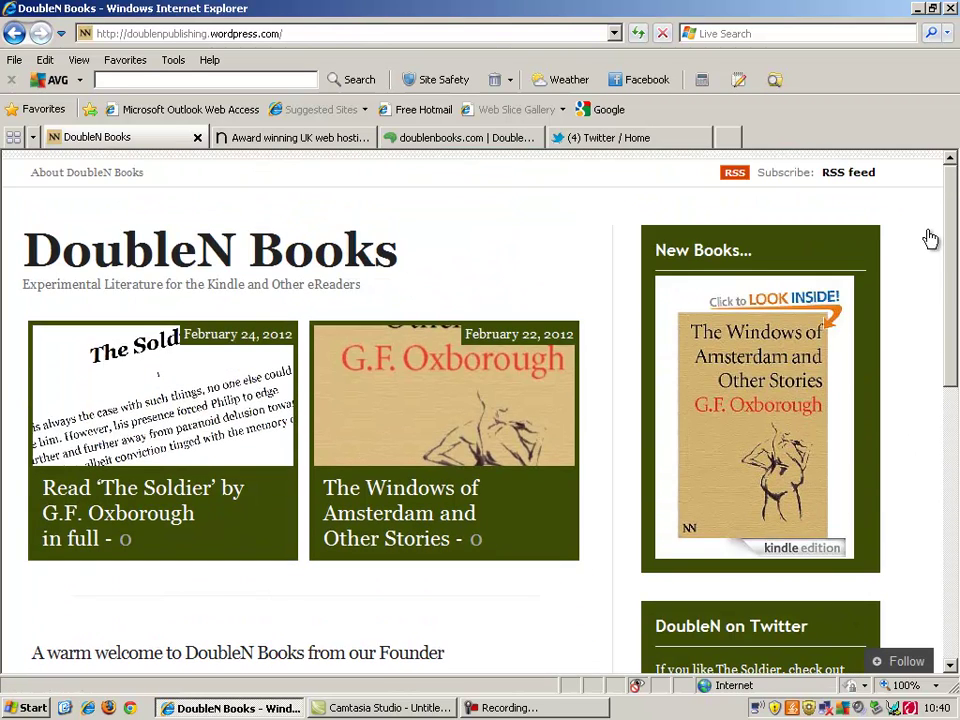
{"action": "left_click", "coordinate": [782, 411]}
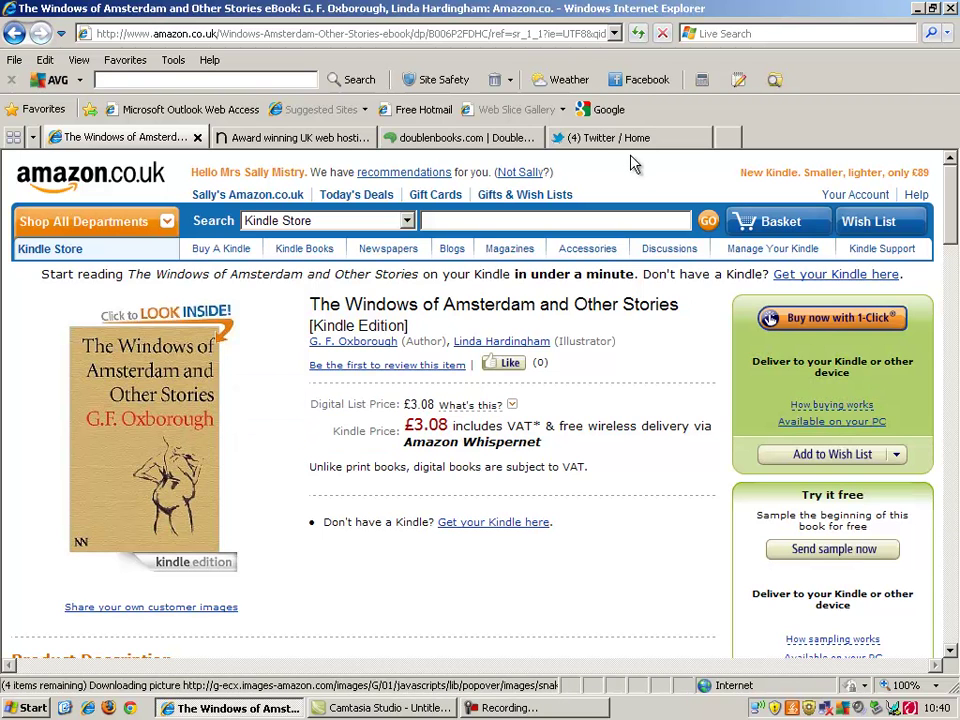
{"action": "left_click", "coordinate": [13, 35]}
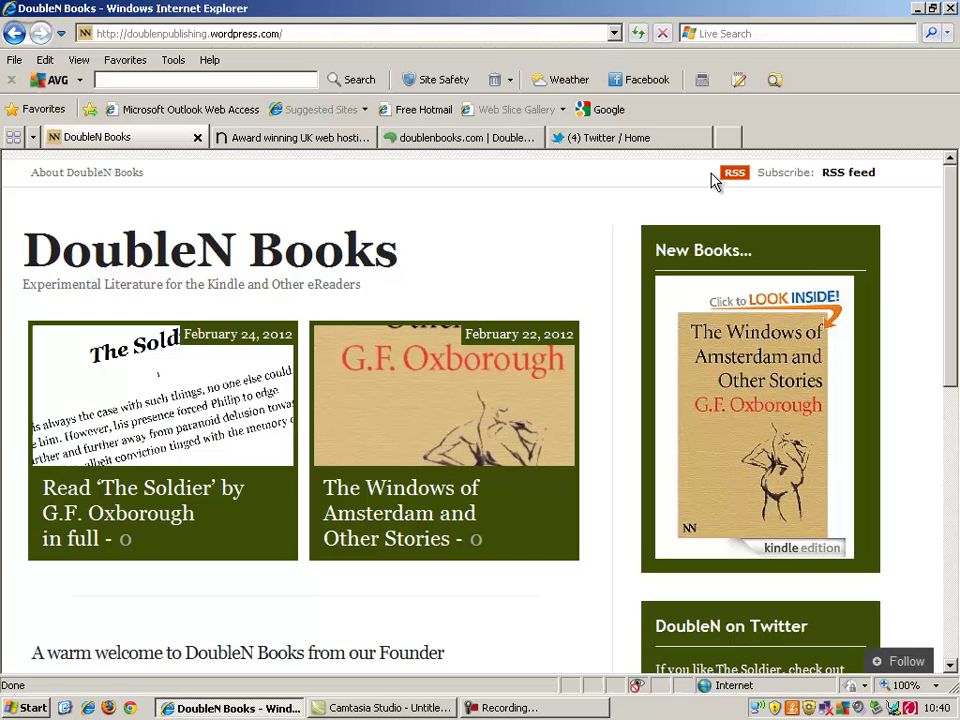
{"action": "left_click", "coordinate": [78, 185]}
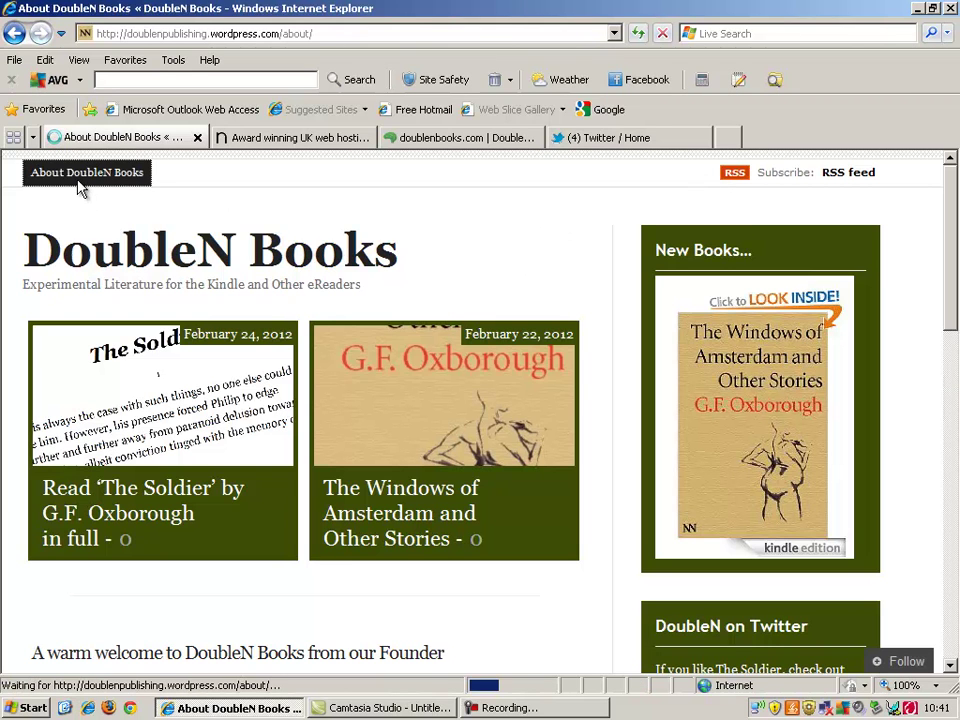
Step: Read over the About DoubleN Books page, then switch to the DoubleN Books Twitter home feed
{"action": "left_click_drag", "start_coordinate": [954, 220], "coordinate": [955, 180]}
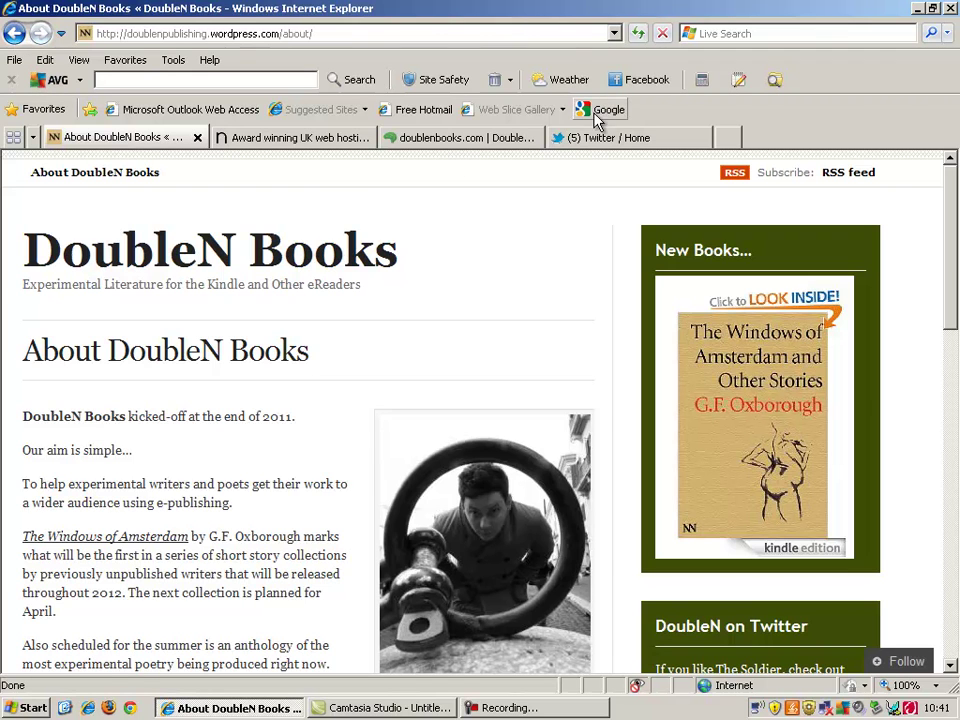
{"action": "left_click", "coordinate": [607, 140]}
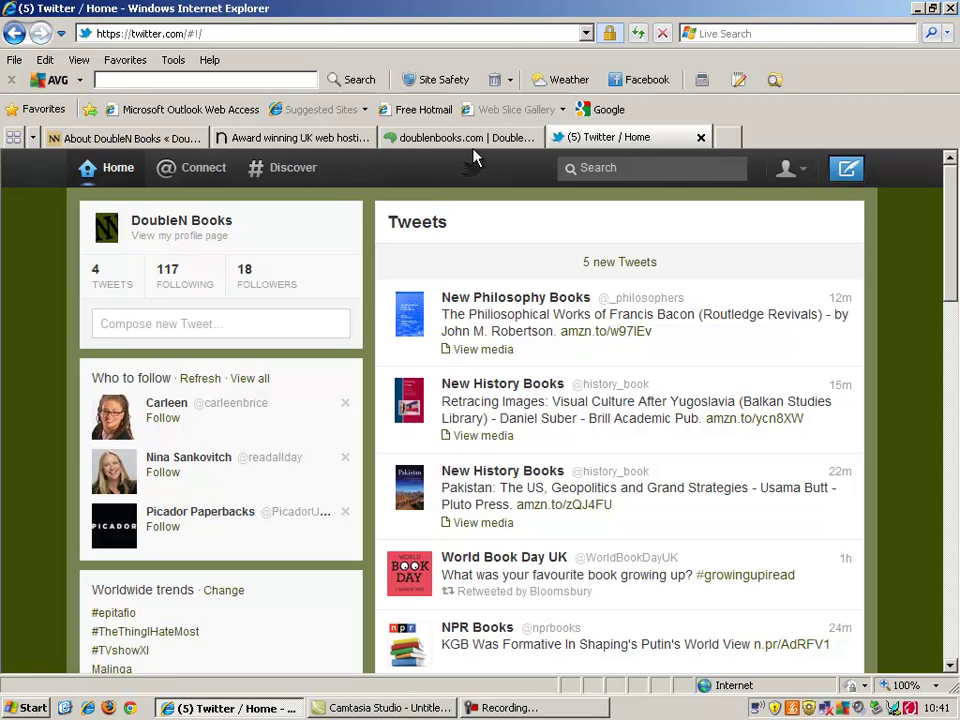
Step: Browse the DoubleN Books Twitter profile and tweets, then return the blog tab to its homepage
{"action": "left_click", "coordinate": [172, 222]}
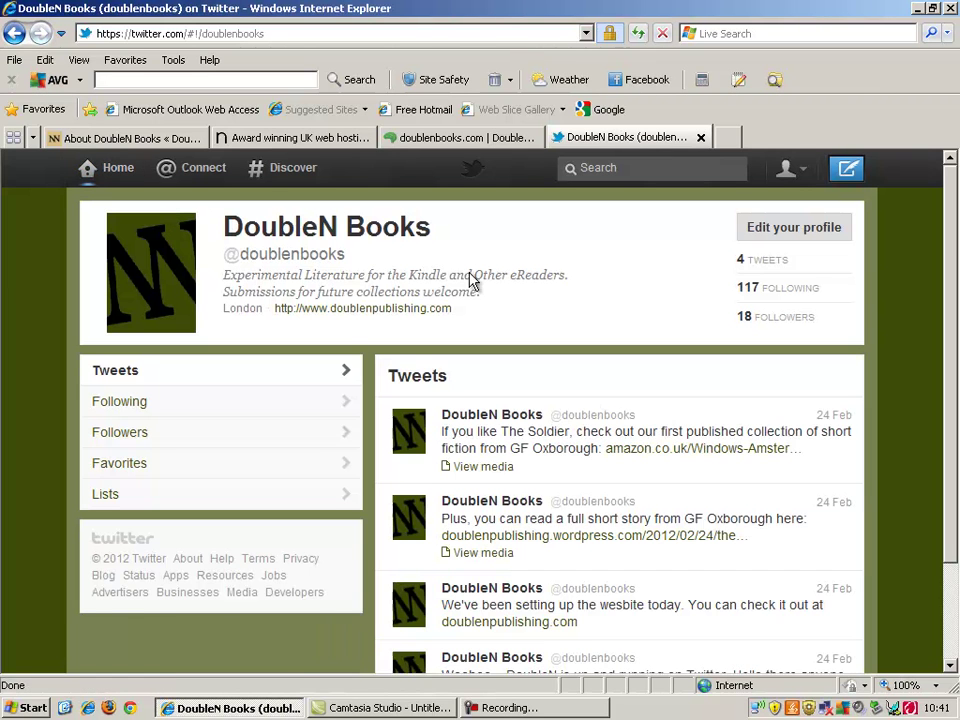
{"action": "left_click_drag", "start_coordinate": [947, 236], "coordinate": [949, 321]}
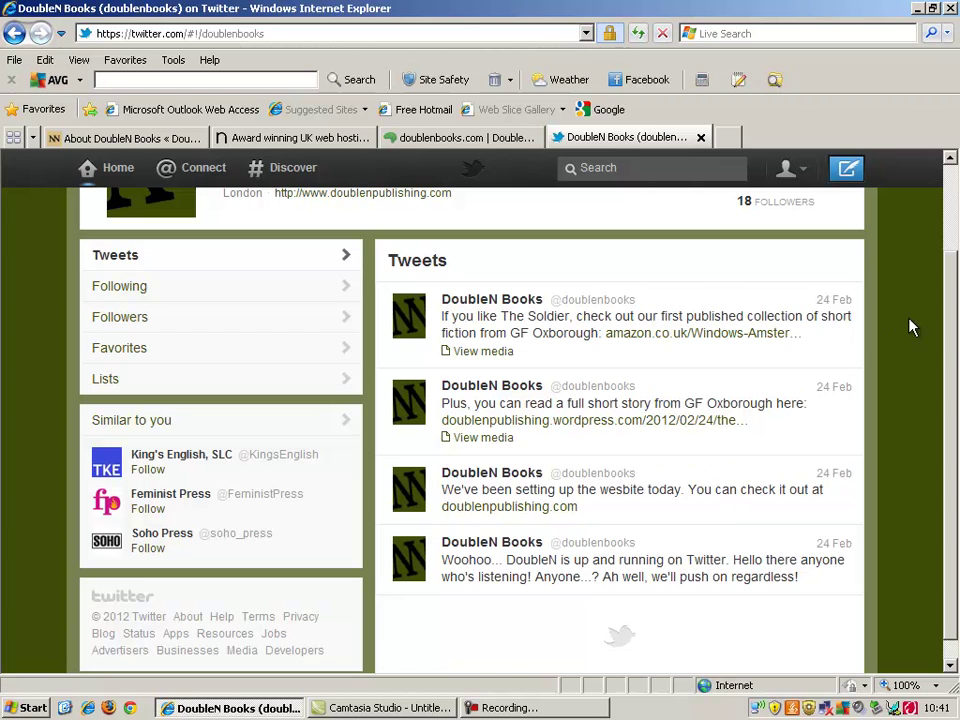
{"action": "scroll", "coordinate": [925, 280], "scroll_direction": "up", "scroll_amount": 2}
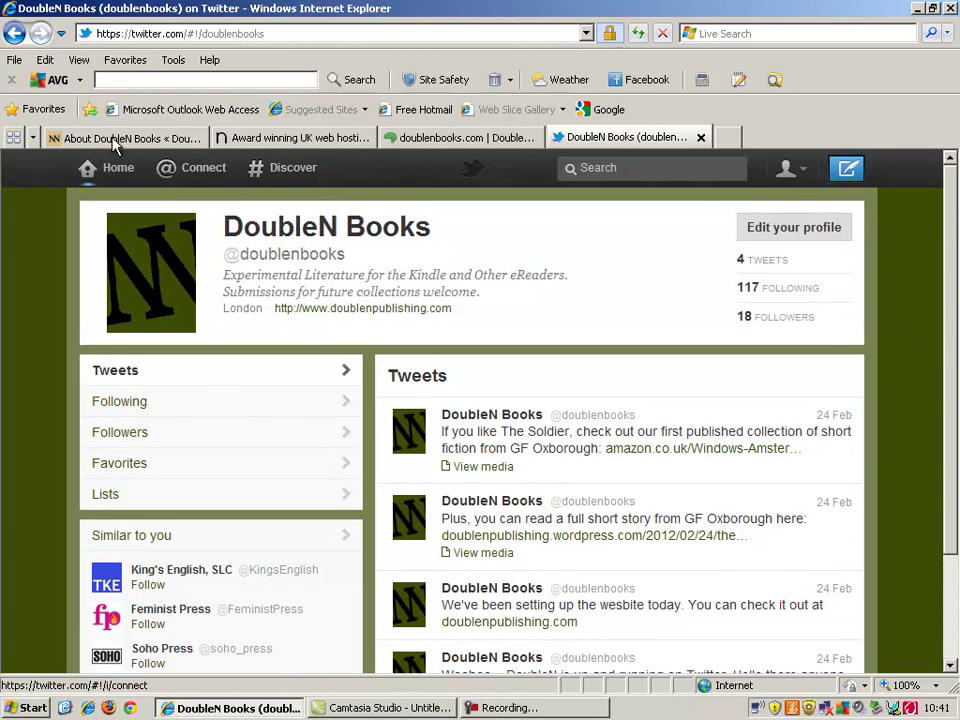
{"action": "left_click", "coordinate": [116, 140]}
{"action": "left_click", "coordinate": [156, 275]}
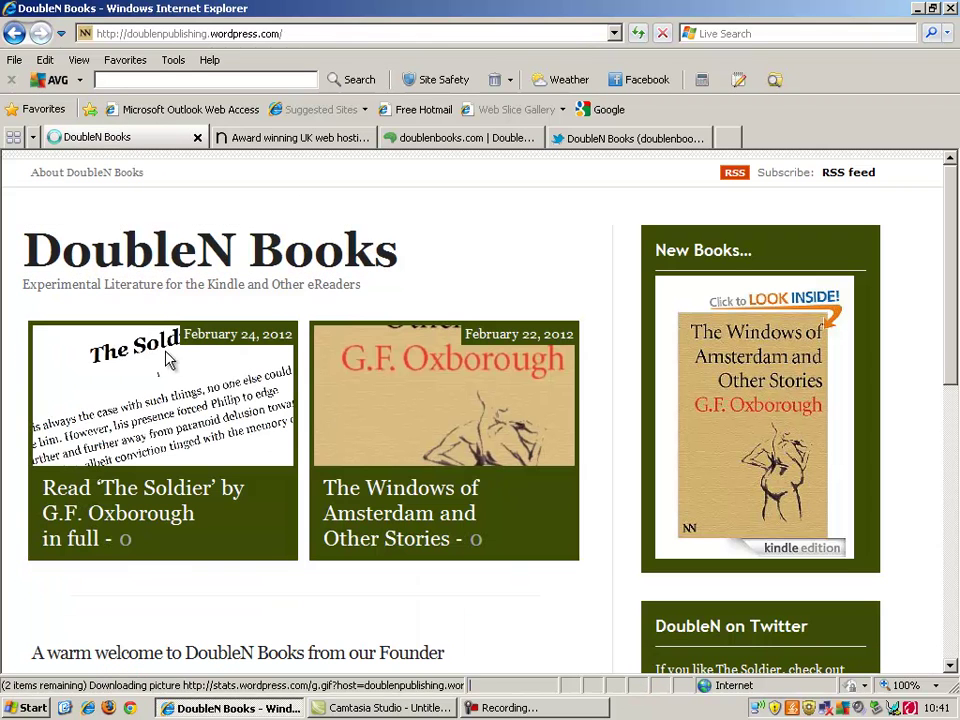
Step: Scroll the WordPress.com blog, then switch to the doublenbooks.com tab showing 'The Soldier' post
{"action": "left_click_drag", "start_coordinate": [942, 278], "coordinate": [957, 244]}
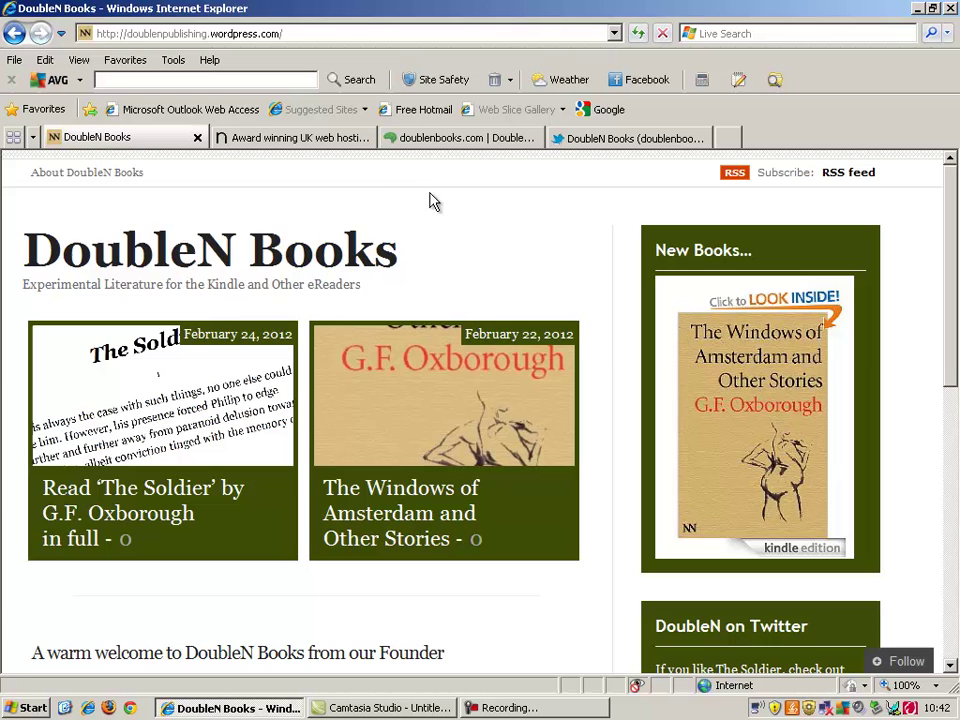
{"action": "left_click", "coordinate": [485, 139]}
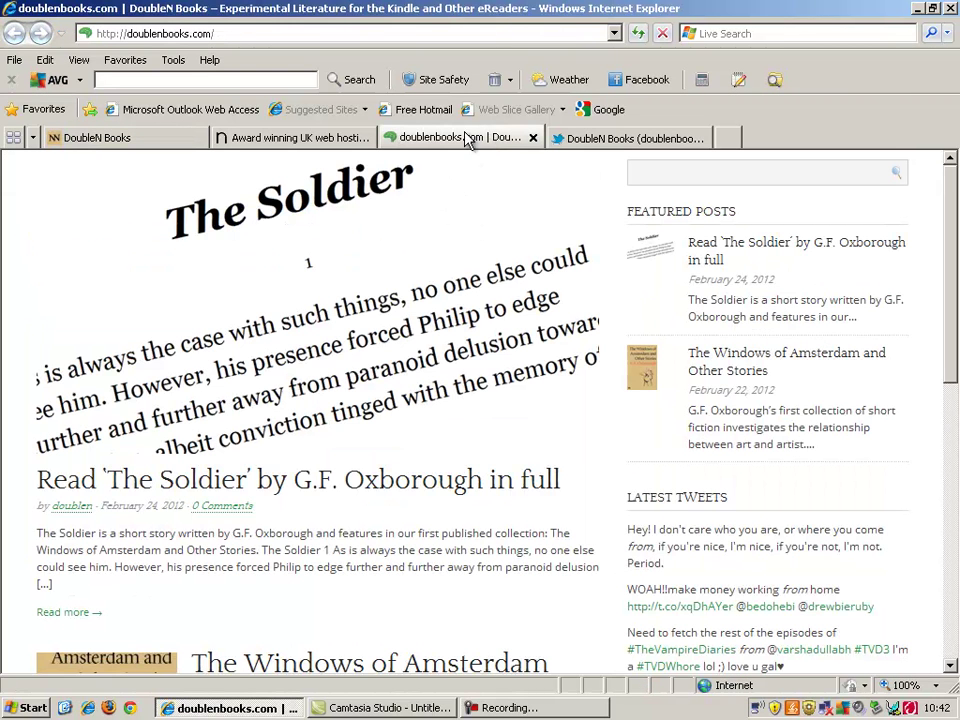
Step: Compare the doublenbooks.com posts, then go back to the wordpress.com DoubleN Books blog
{"action": "left_click_drag", "start_coordinate": [949, 358], "coordinate": [957, 265]}
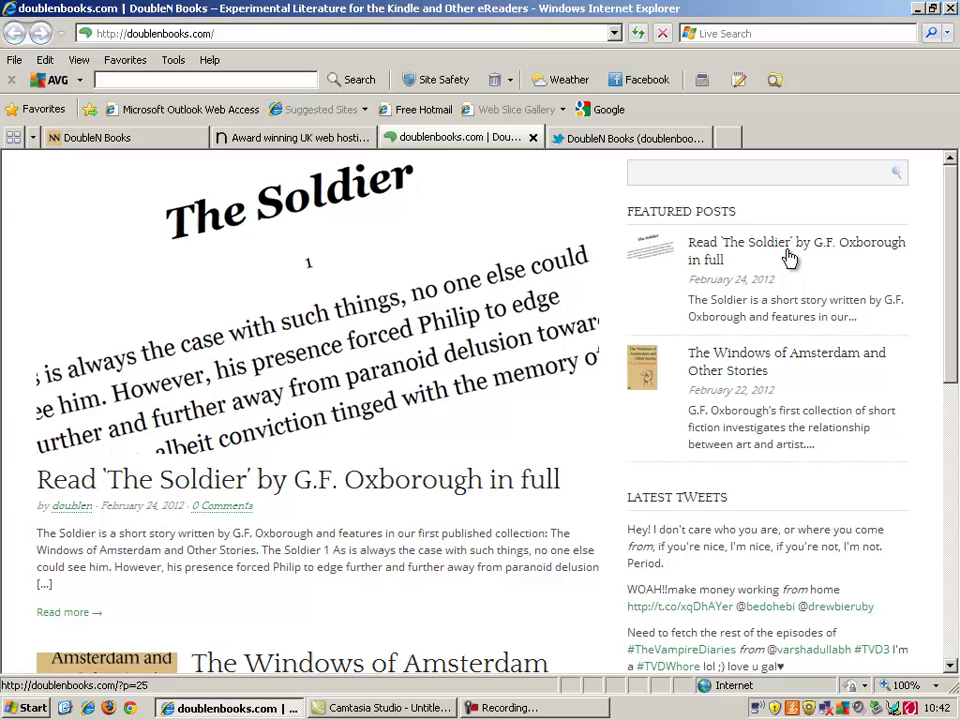
{"action": "left_click", "coordinate": [160, 137]}
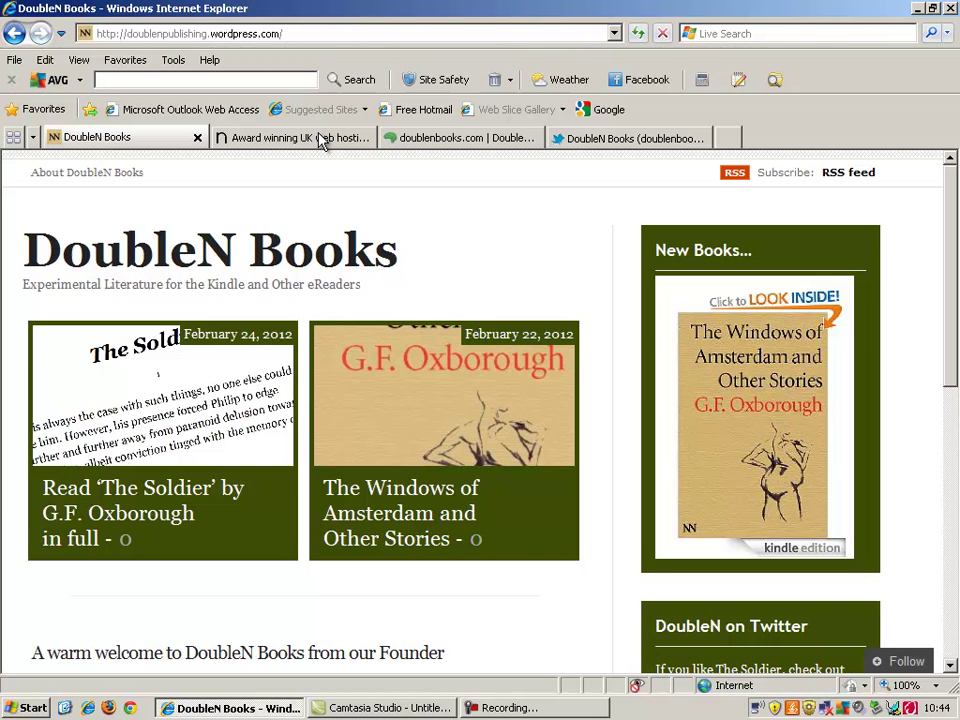
Step: Switch to the Nativespace tab advertising web hosting from £3.11 +VAT
{"action": "left_click", "coordinate": [319, 139]}
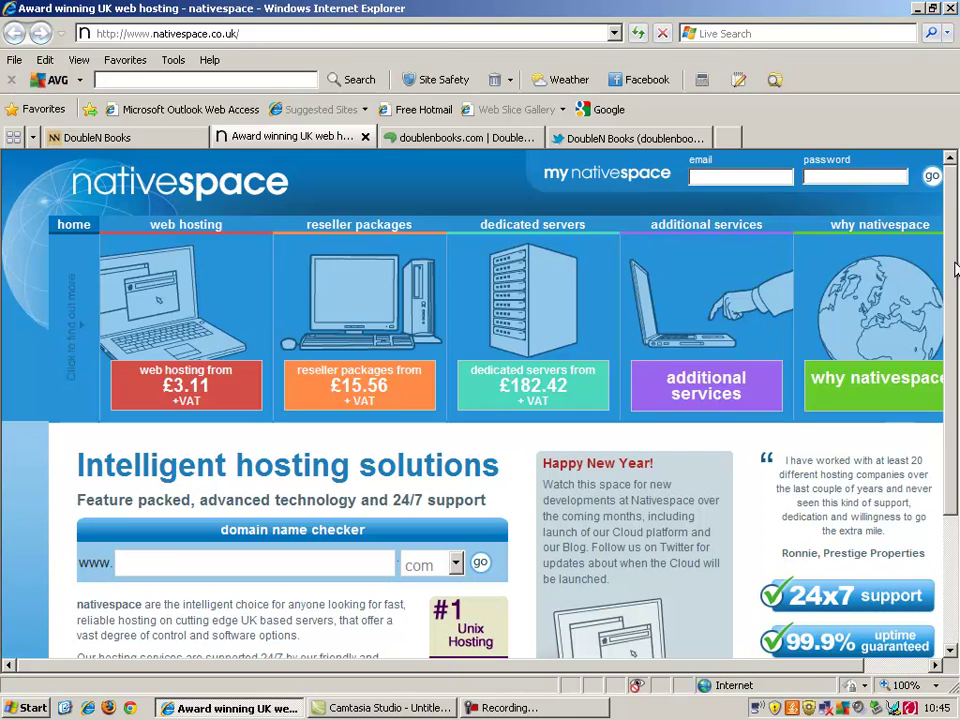
{"action": "left_click_drag", "start_coordinate": [953, 270], "coordinate": [953, 293]}
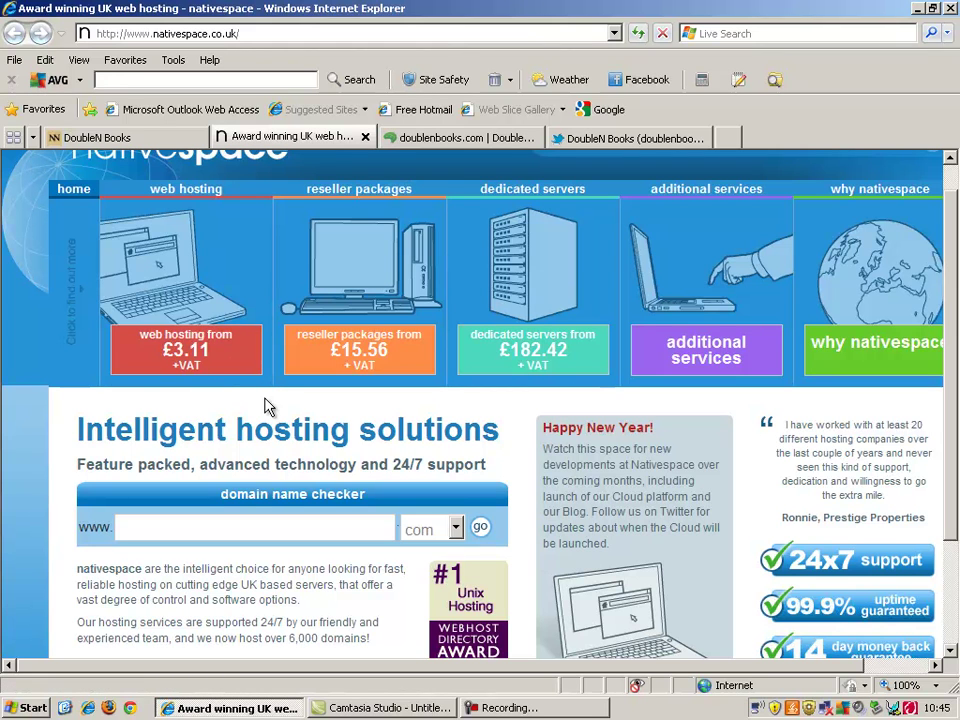
{"action": "left_click", "coordinate": [427, 145]}
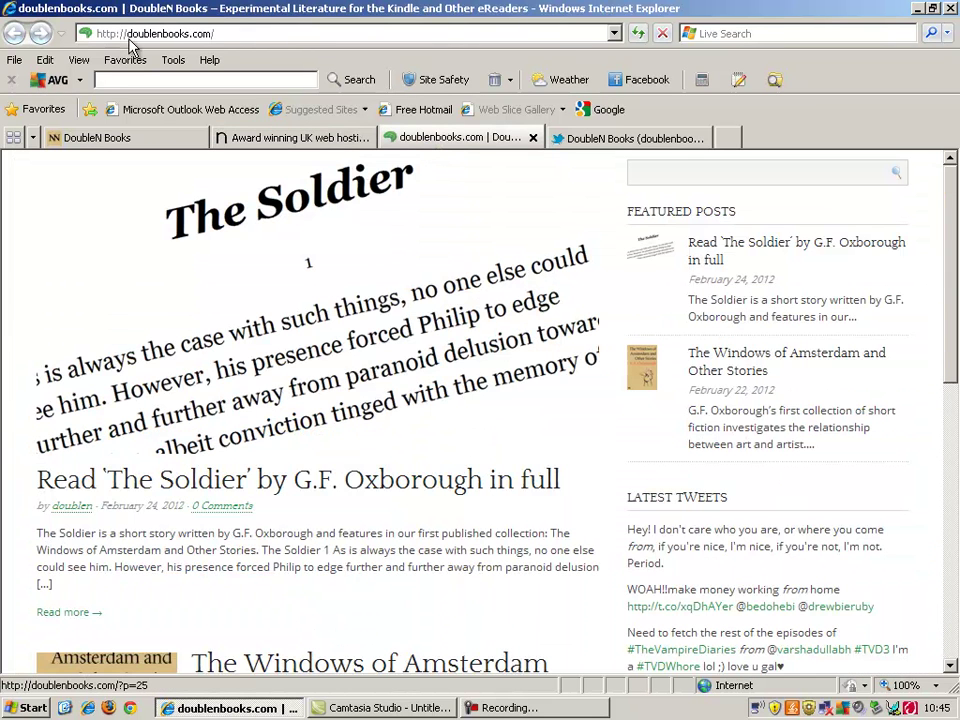
{"action": "left_click", "coordinate": [152, 141]}
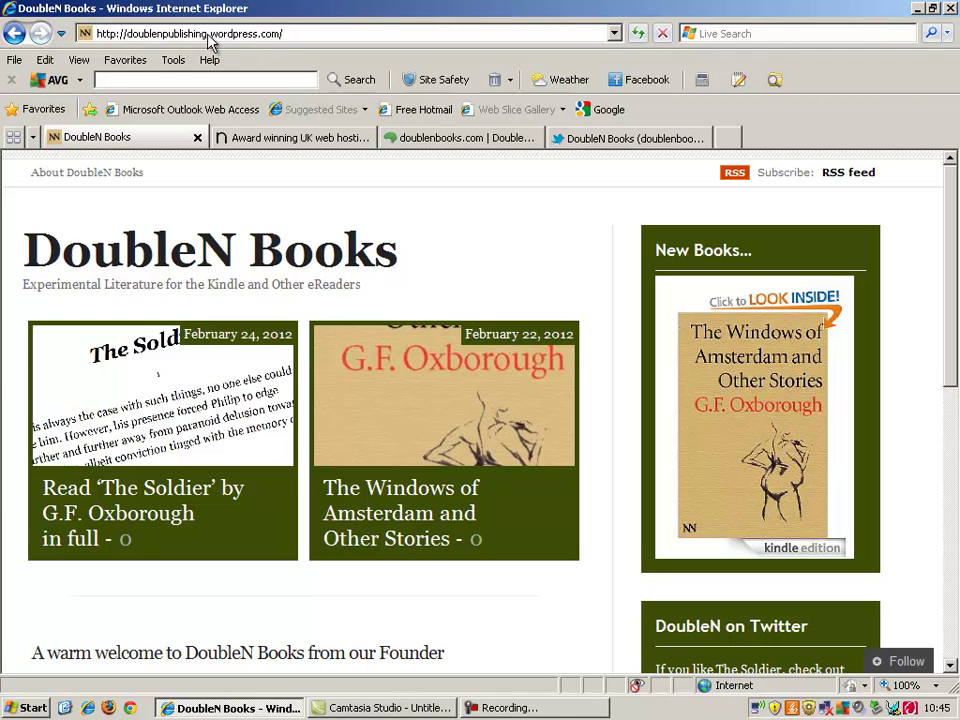
{"action": "left_click", "coordinate": [424, 146]}
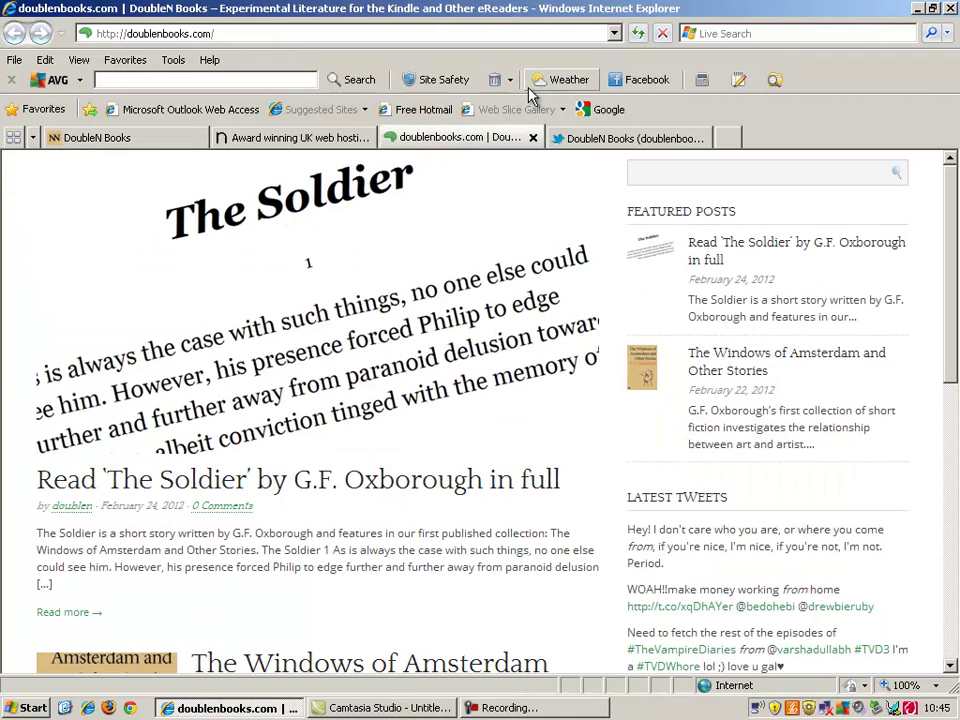
{"action": "left_click", "coordinate": [614, 34]}
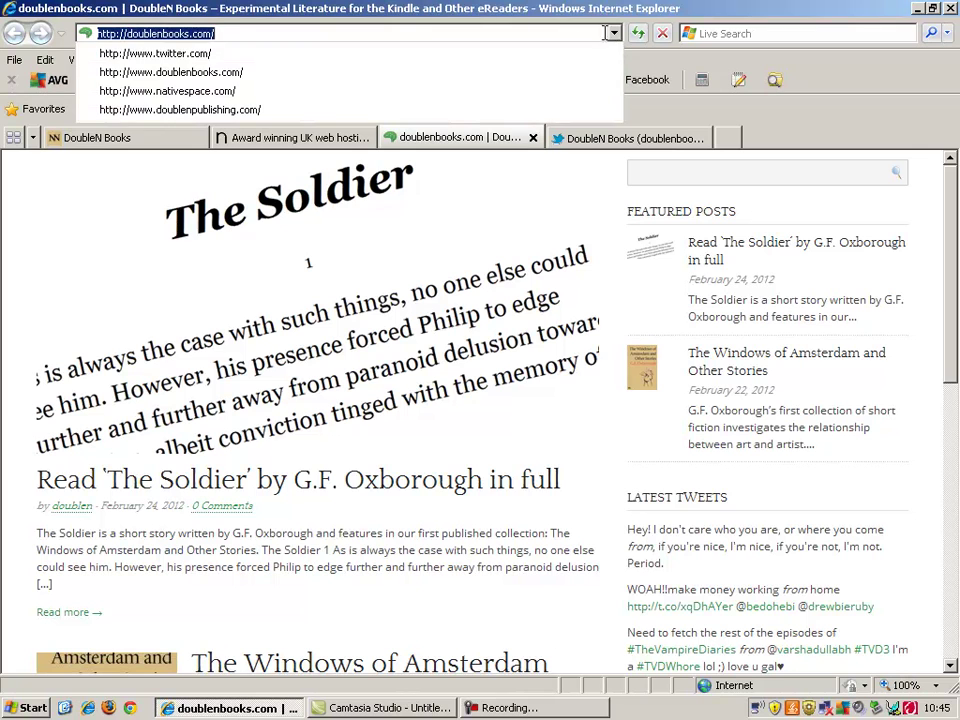
{"action": "left_click", "coordinate": [545, 73]}
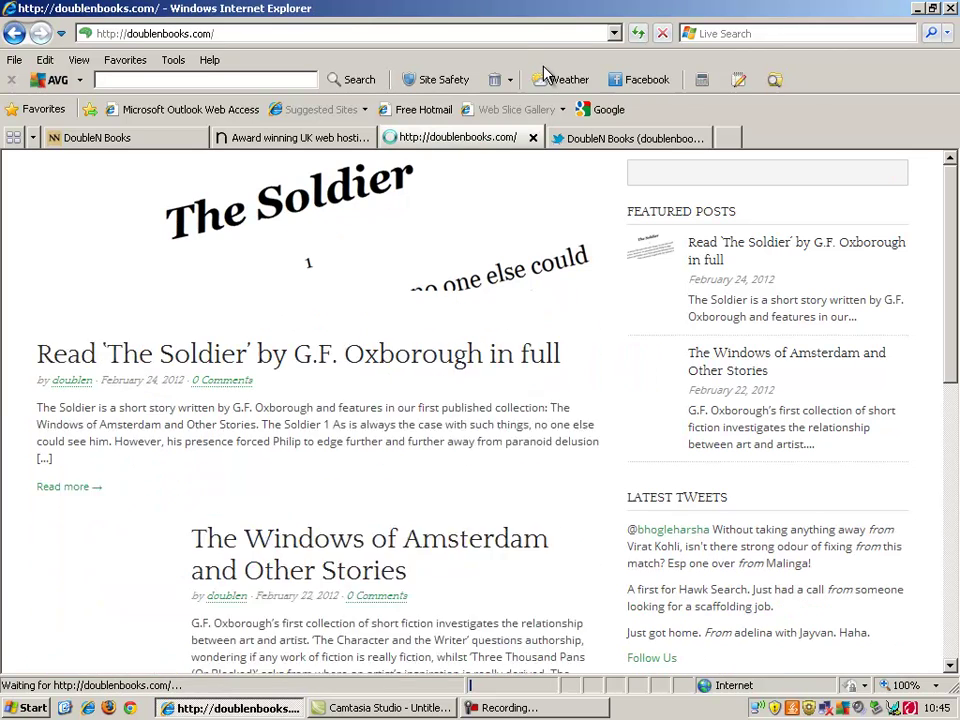
Step: Enter 'doublenbooks' on the Nativespace page, then return to the DoubleN Books blog tab
{"action": "left_click", "coordinate": [305, 138]}
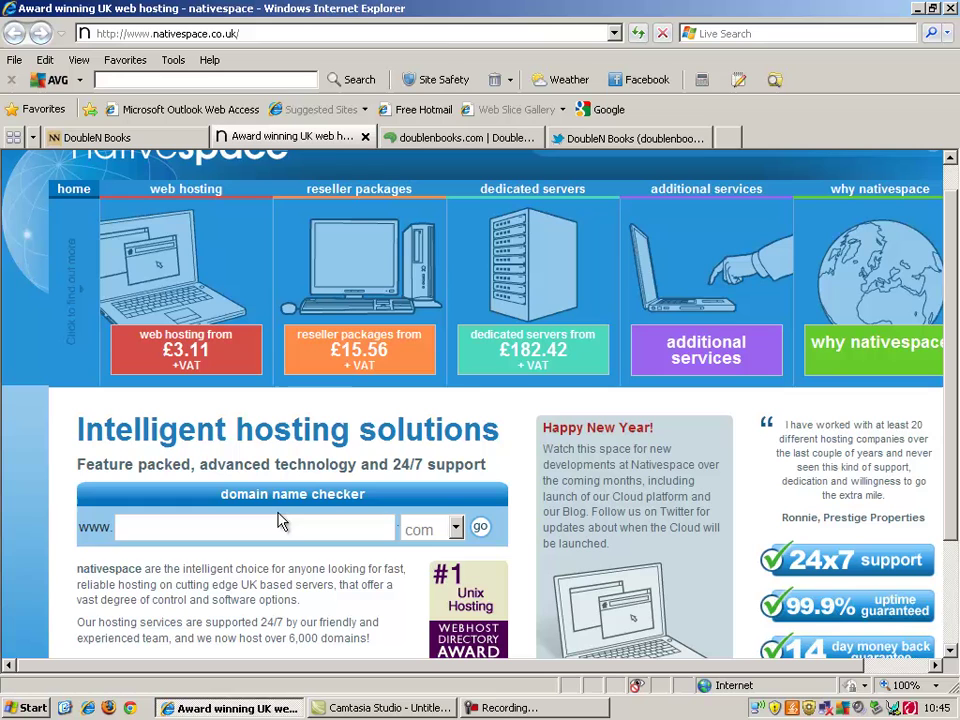
{"action": "type", "text": "doublenbooks"}
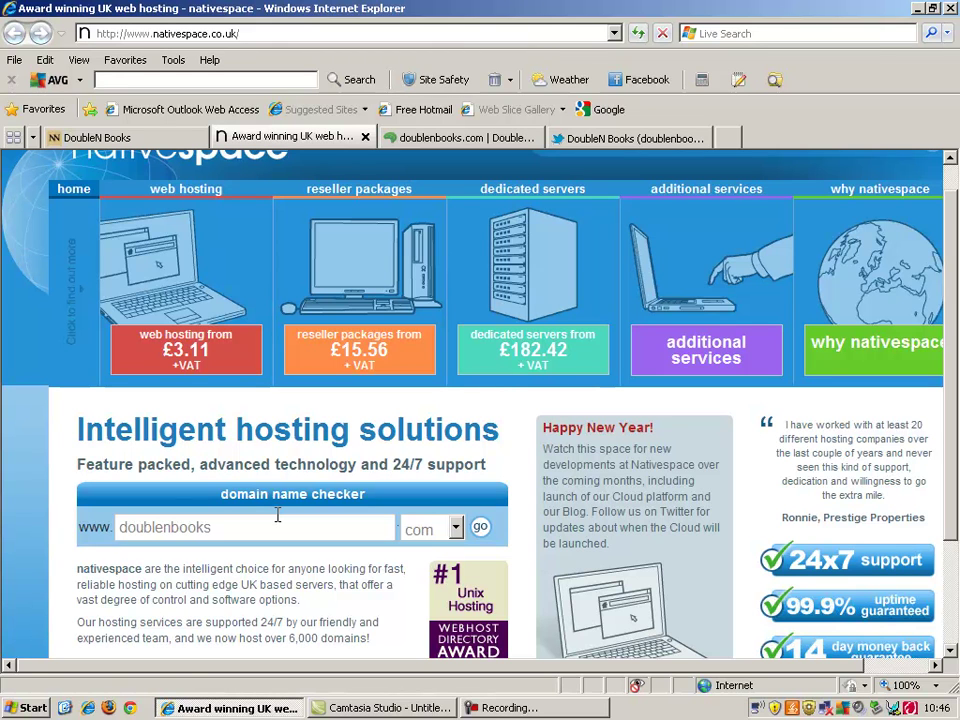
{"action": "left_click", "coordinate": [127, 142]}
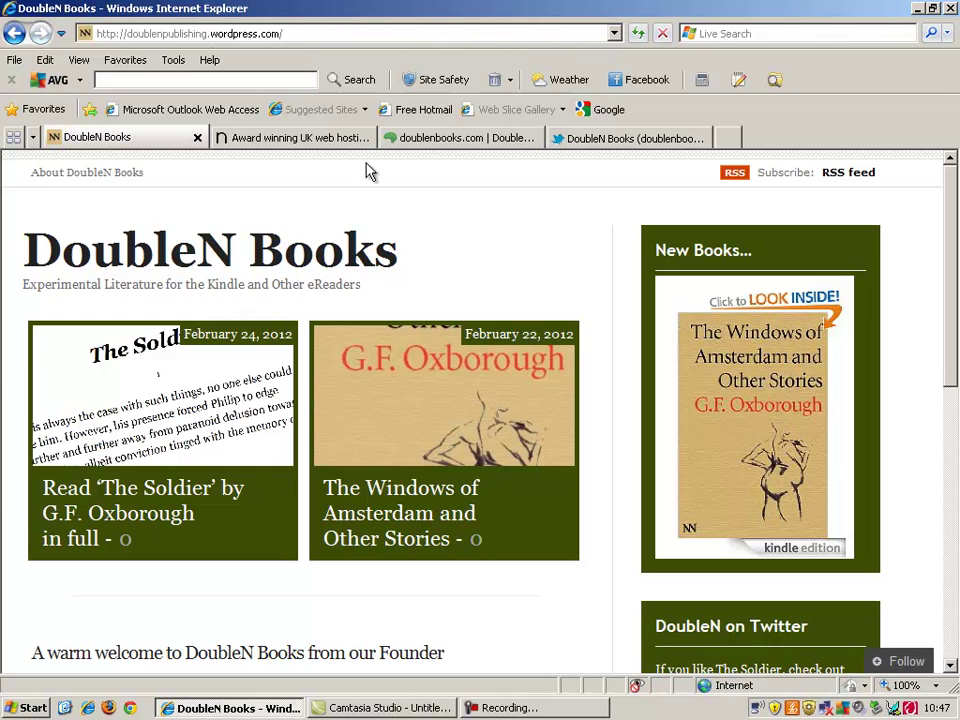
Step: Open Nativespace's web hosting packages page via the 'web hosting from £3.11' banner
{"action": "left_click", "coordinate": [312, 139]}
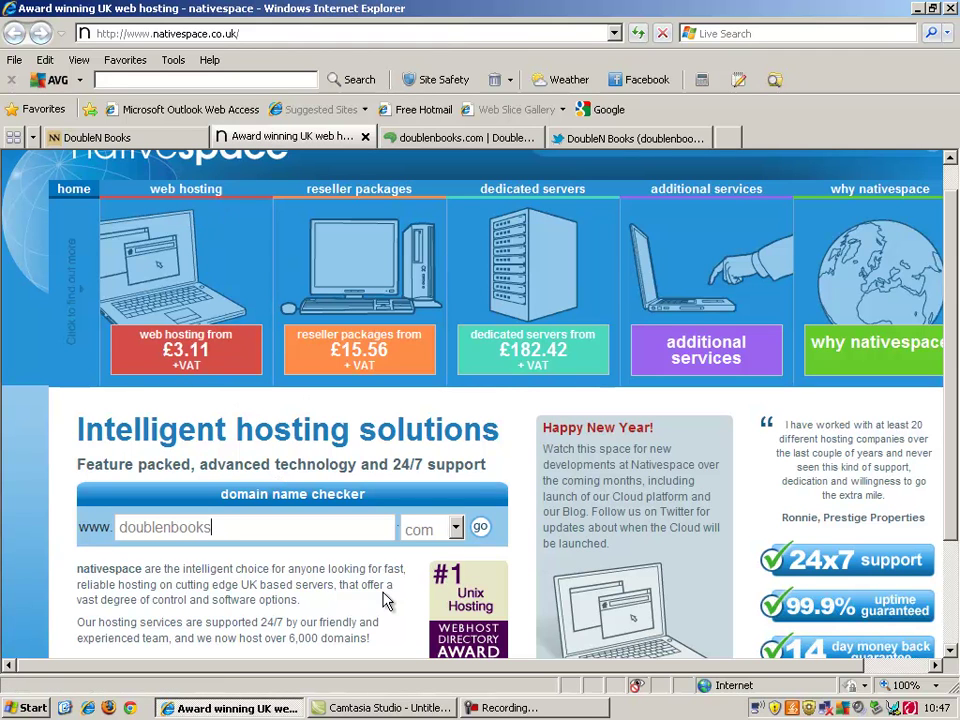
{"action": "left_click", "coordinate": [193, 340]}
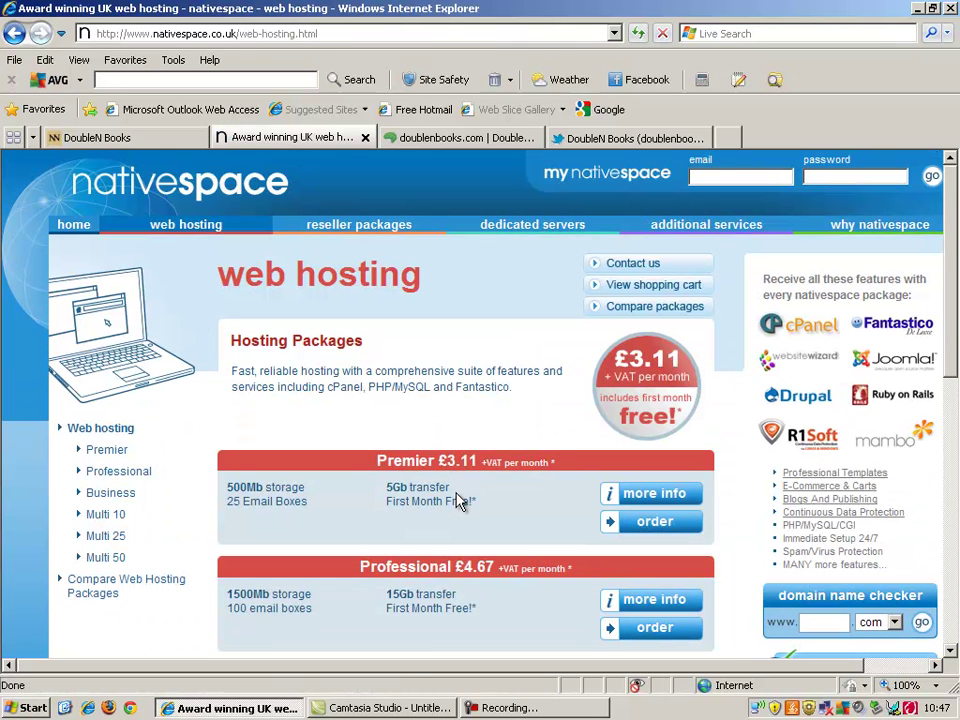
Step: Order the Premier hosting package at £3.11 per month +VAT
{"action": "left_click", "coordinate": [651, 524]}
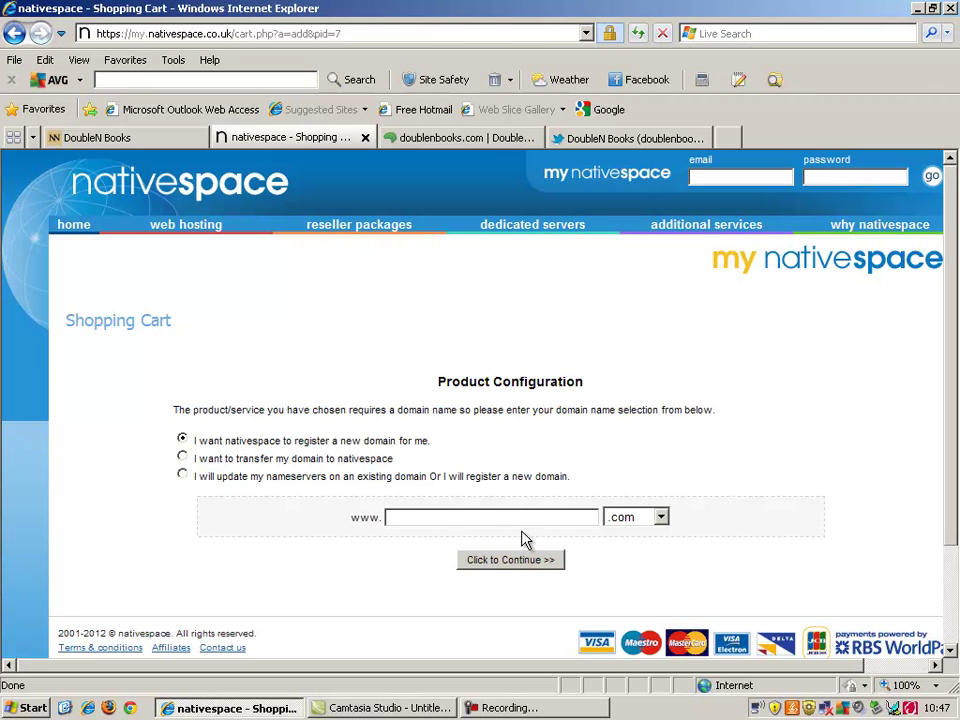
Step: Enter doublenpenguin in the domain field and check that it is available
{"action": "left_click", "coordinate": [492, 518]}
{"action": "type", "text": "doublen"}
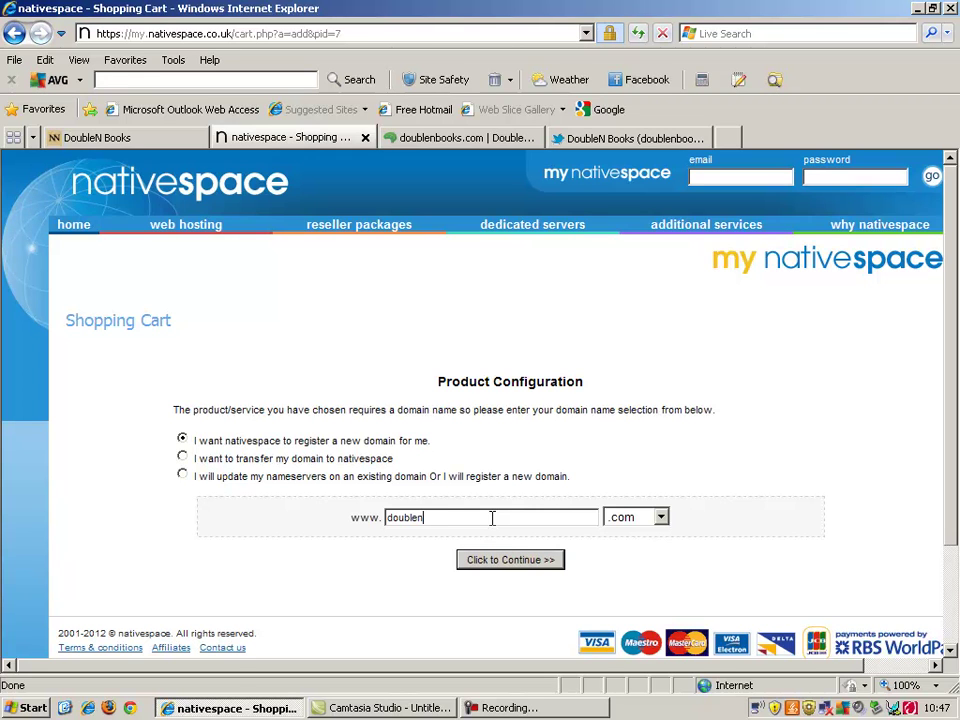
{"action": "type", "text": "penguin"}
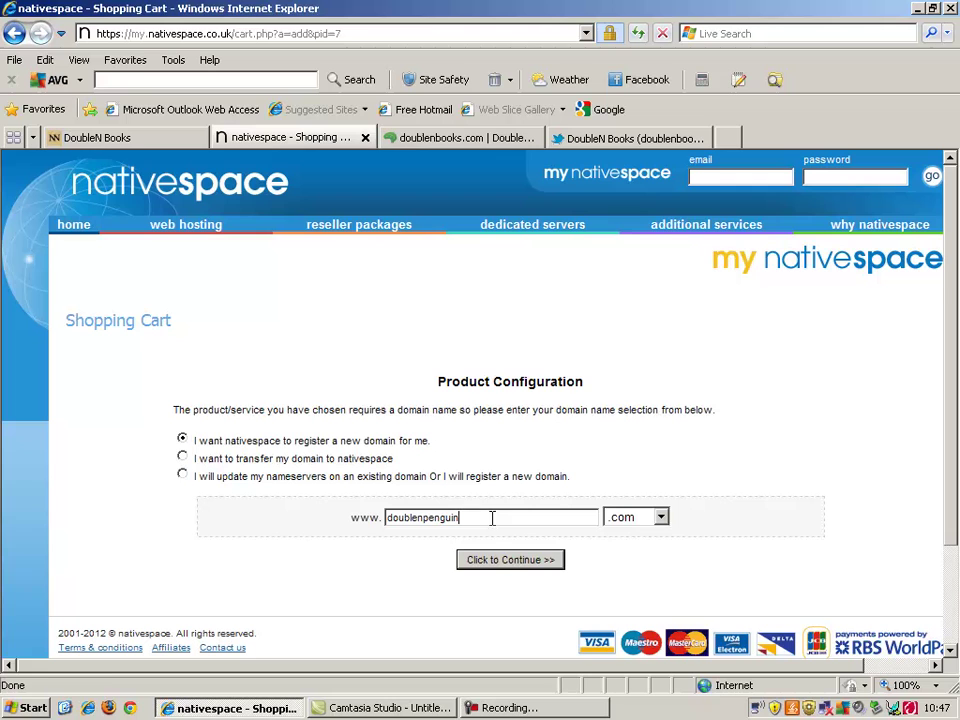
{"action": "left_click", "coordinate": [501, 566]}
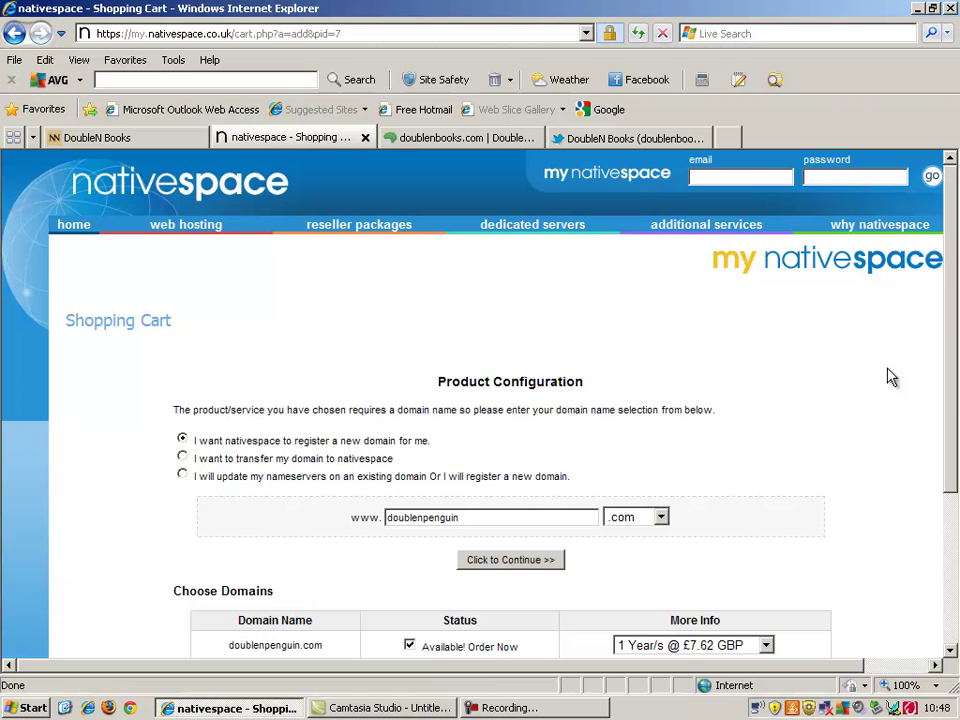
Step: Keep 1-year registration for doublenpenguin.com at £7.62 GBP and continue the order
{"action": "left_click_drag", "start_coordinate": [940, 415], "coordinate": [927, 550]}
{"action": "left_click", "coordinate": [927, 555]}
{"action": "left_click_drag", "start_coordinate": [949, 424], "coordinate": [944, 557]}
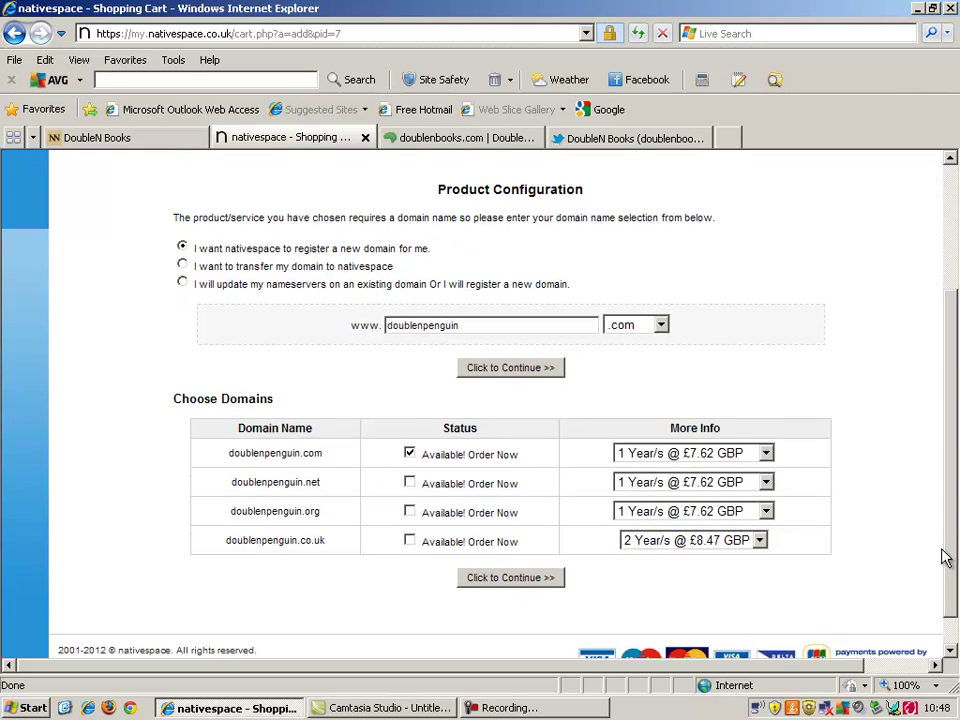
{"action": "left_click", "coordinate": [697, 460]}
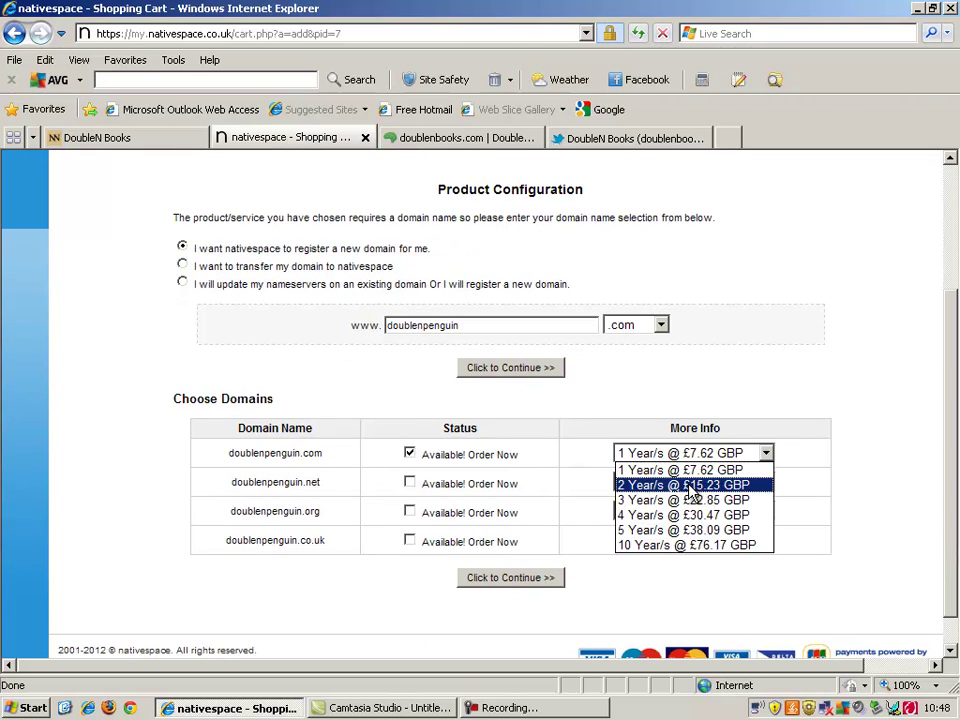
{"action": "left_click", "coordinate": [763, 447]}
{"action": "scroll", "coordinate": [515, 492], "scroll_direction": "down", "scroll_amount": 1}
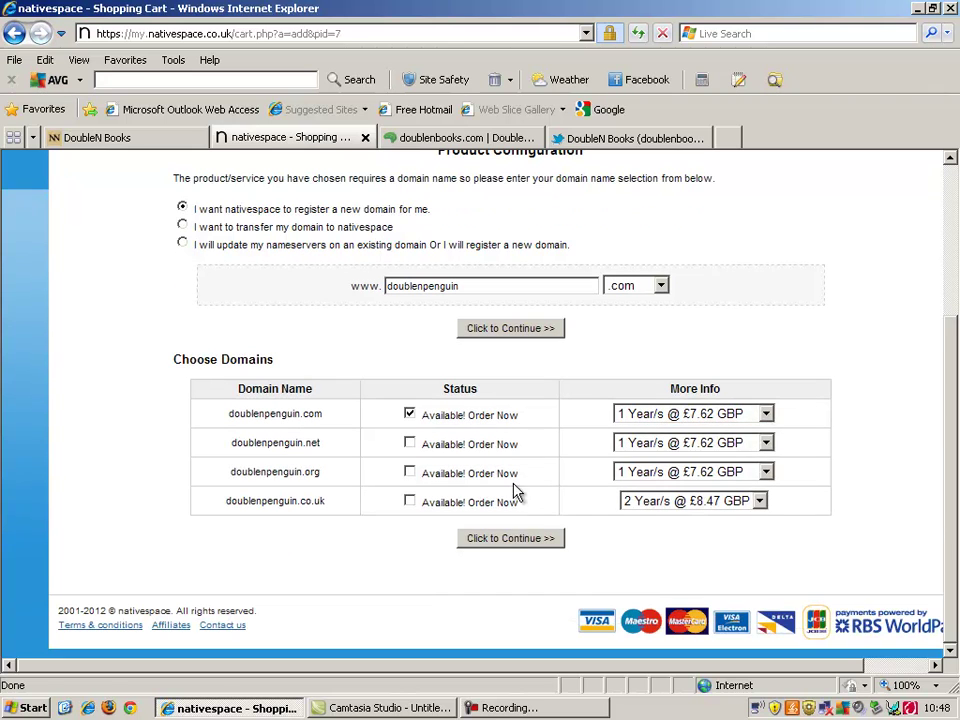
{"action": "left_click", "coordinate": [516, 538]}
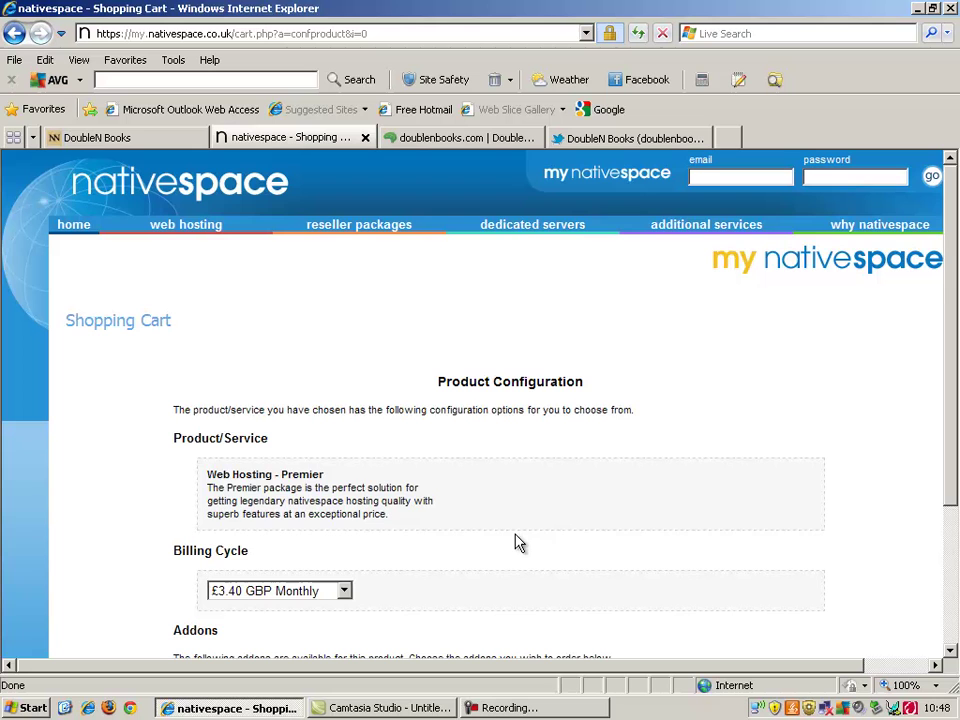
Step: Scroll through the Premier configuration to review £3.40 GBP monthly billing and the Dedicated IP addon
{"action": "left_click_drag", "start_coordinate": [953, 298], "coordinate": [957, 376]}
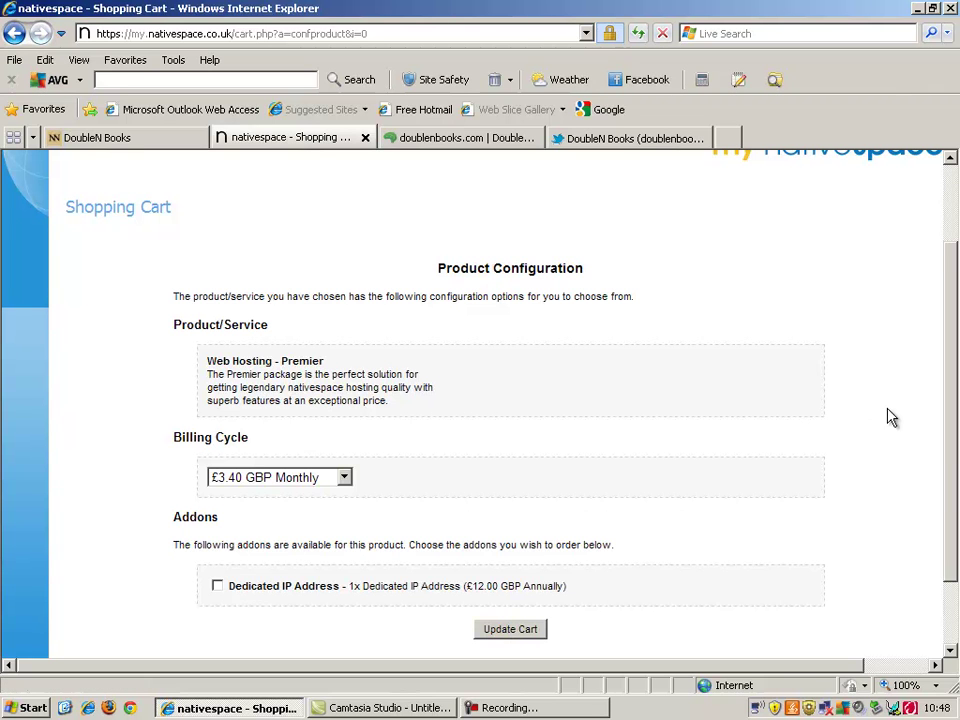
{"action": "left_click_drag", "start_coordinate": [949, 458], "coordinate": [943, 512]}
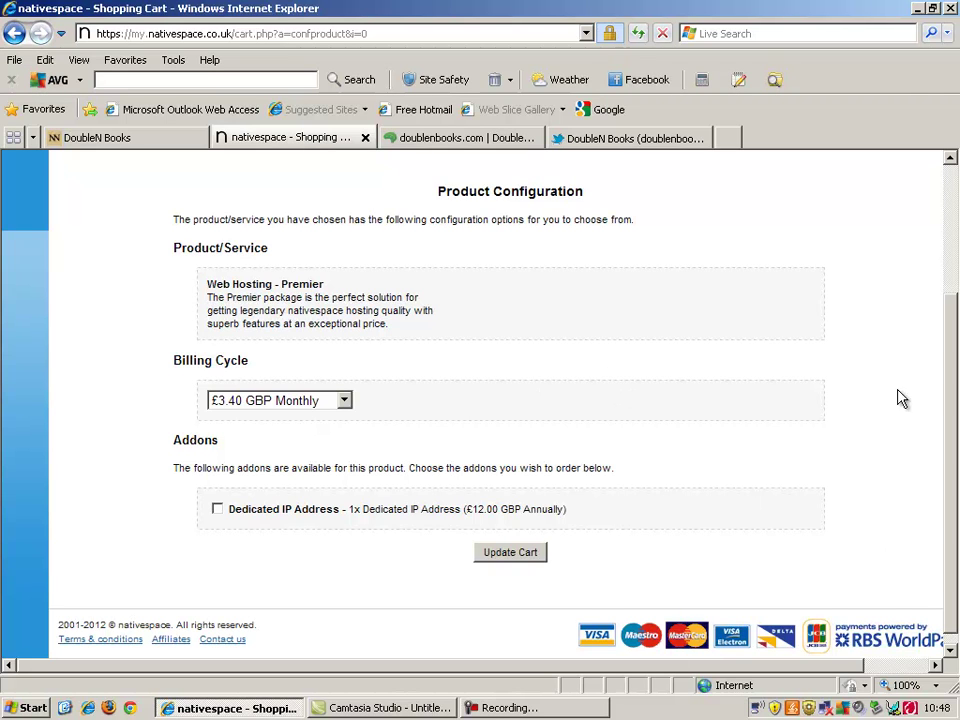
{"action": "left_click_drag", "start_coordinate": [949, 456], "coordinate": [943, 317]}
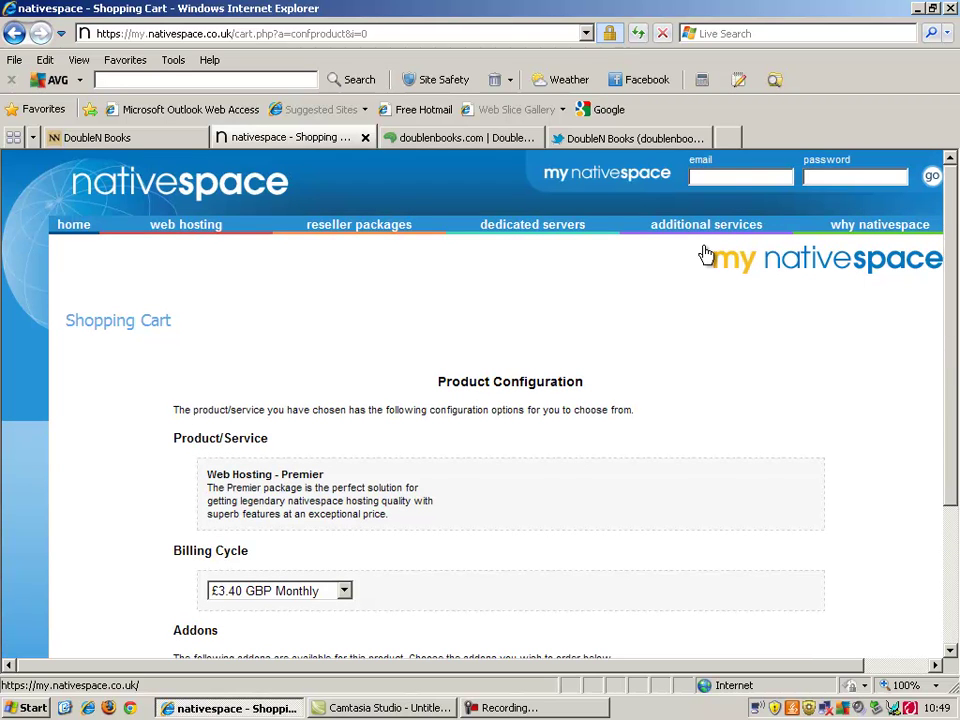
Step: Log in to the existing Nativespace account with the account e-mail and password
{"action": "left_click", "coordinate": [740, 176]}
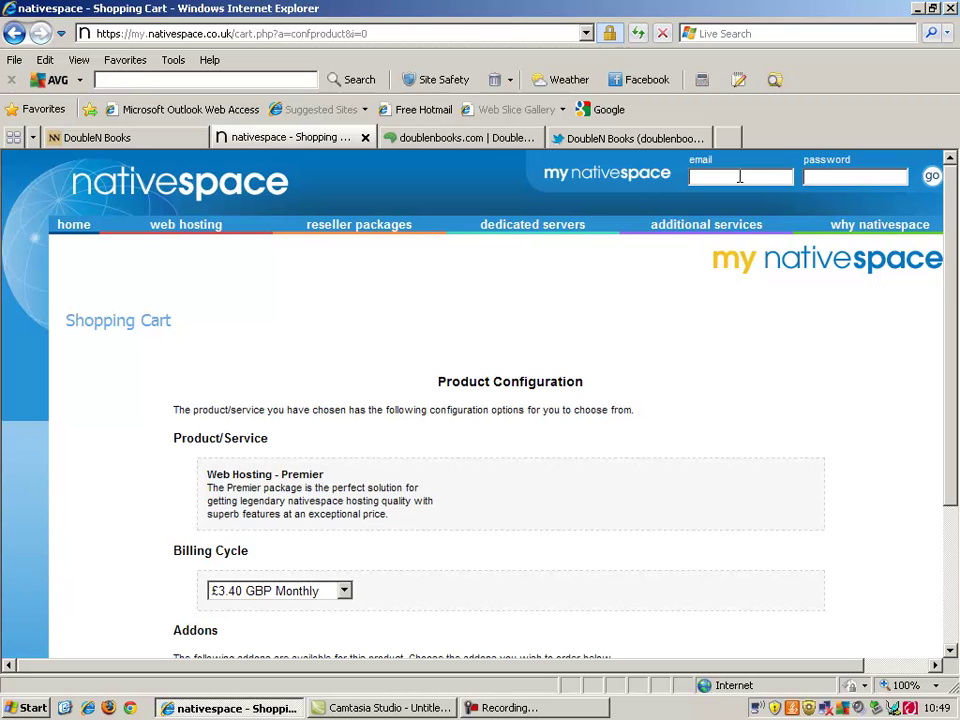
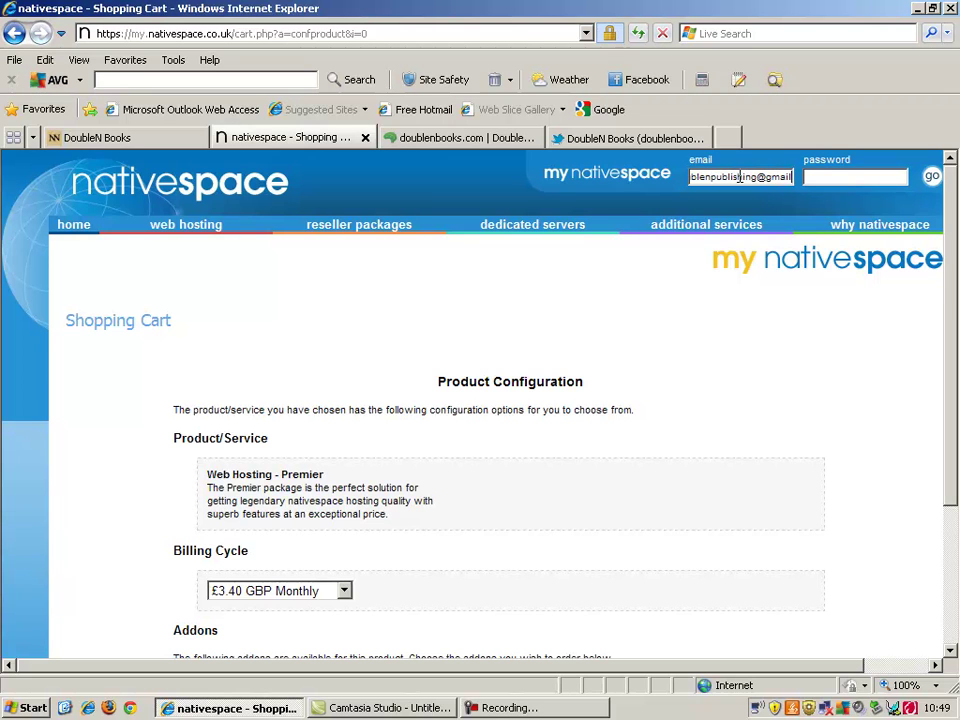
{"action": "key", "text": "Tab"}
{"action": "key", "text": "shift+Tab"}
{"action": "key", "text": "End"}
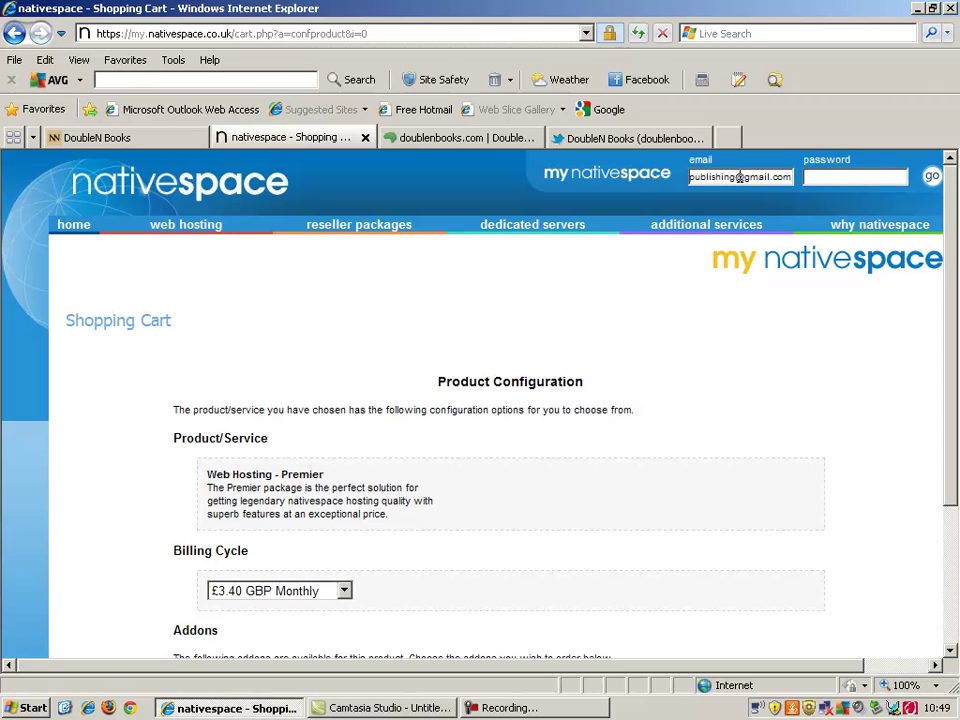
{"action": "type", "text": "**********"}
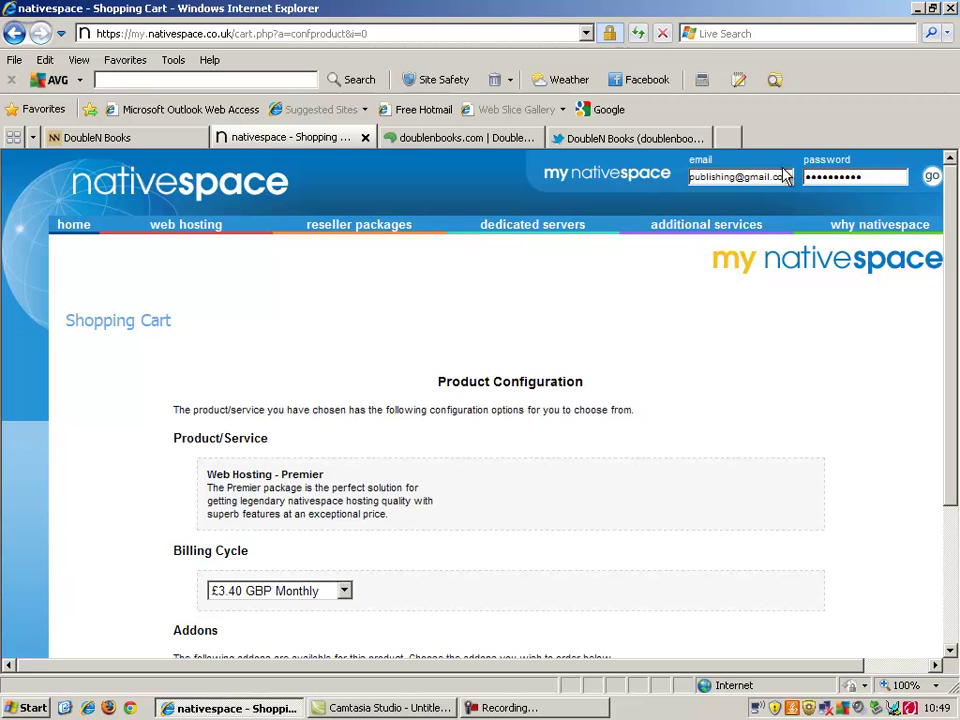
{"action": "left_click", "coordinate": [931, 180]}
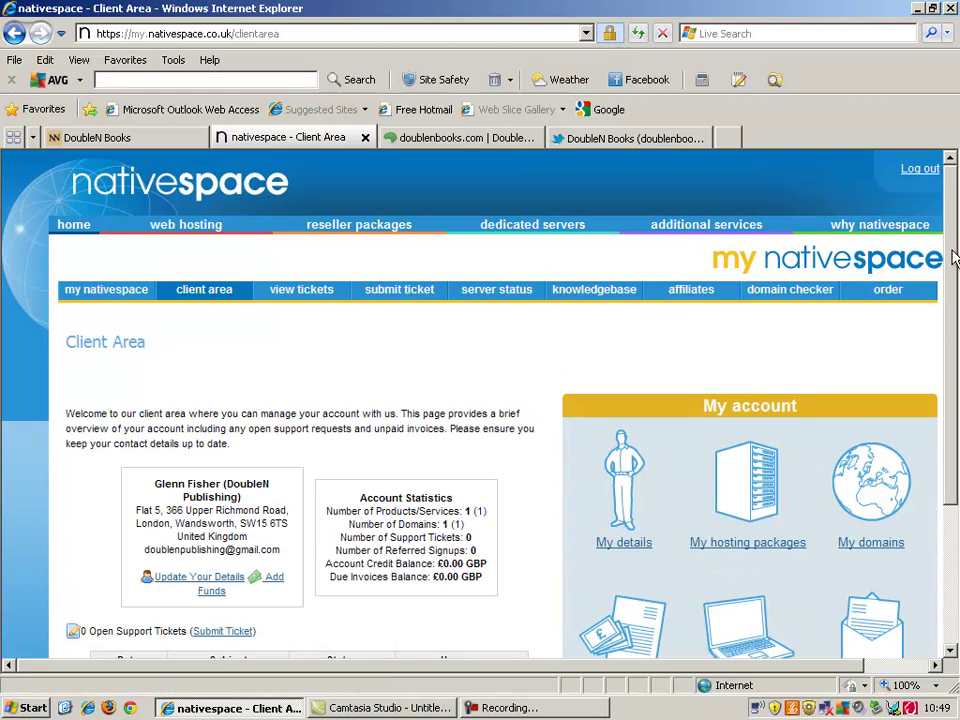
Step: View the account's contact details under My details, then go to the my nativespace portal home
{"action": "left_click_drag", "start_coordinate": [953, 258], "coordinate": [949, 422]}
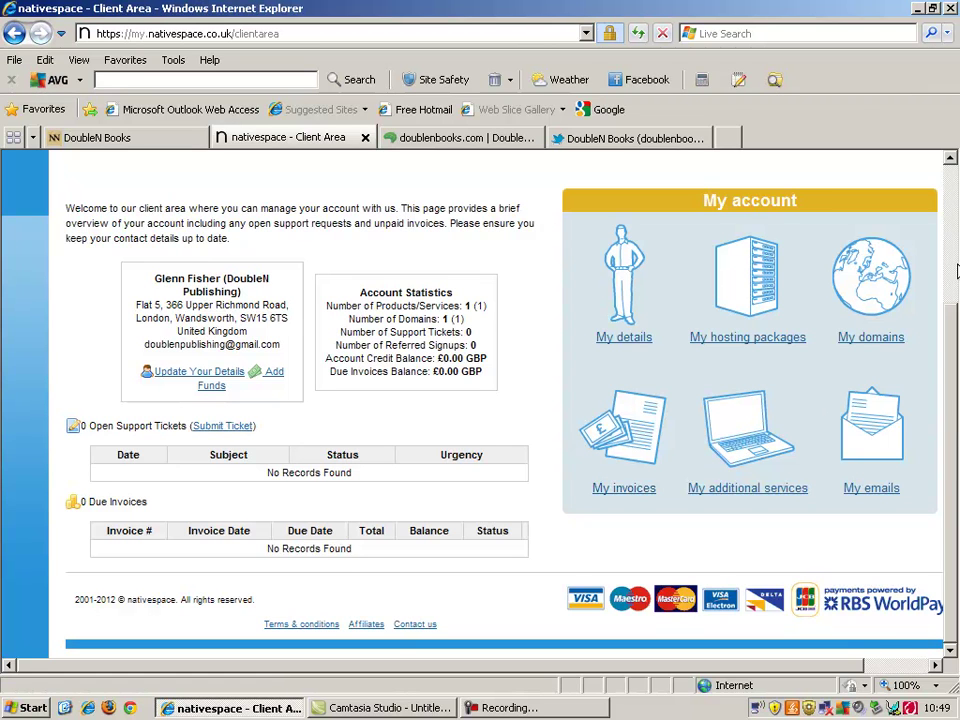
{"action": "left_click", "coordinate": [626, 340]}
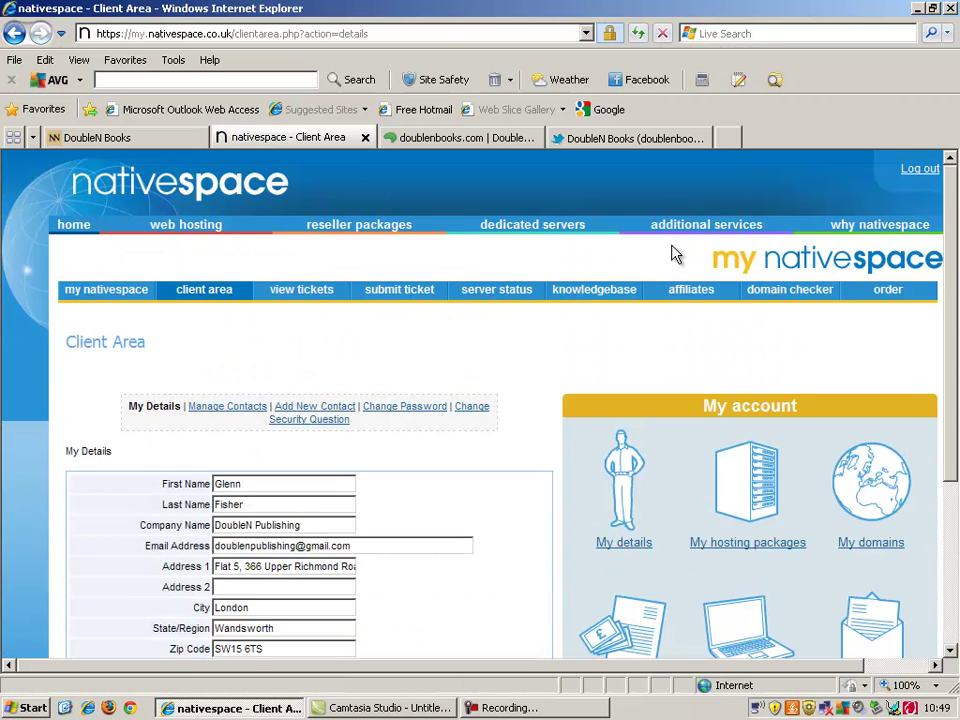
{"action": "left_click", "coordinate": [92, 298]}
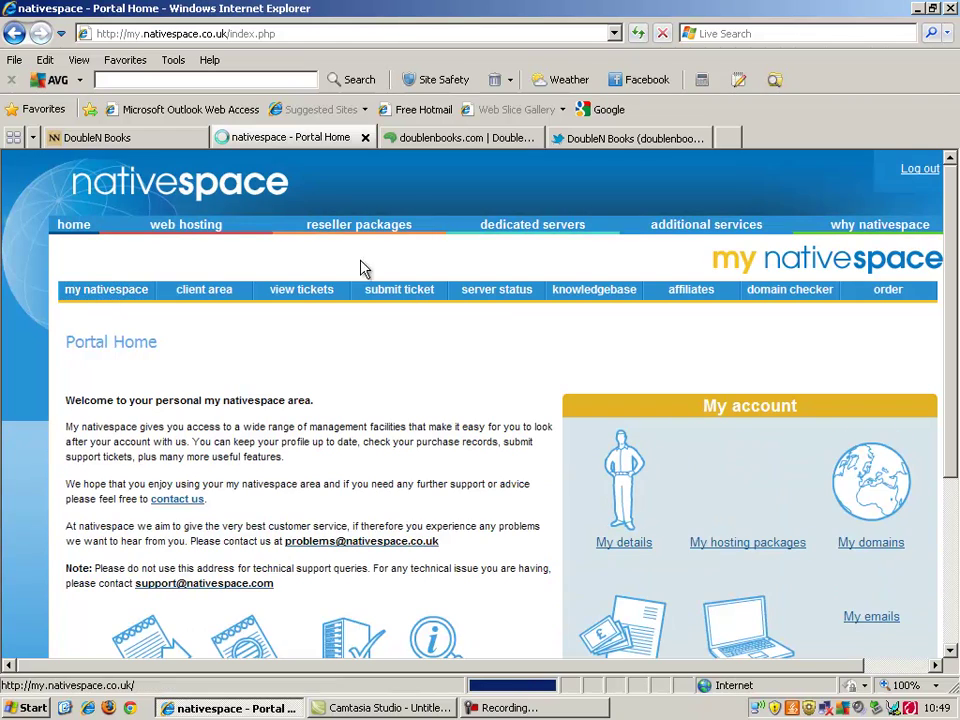
{"action": "left_click_drag", "start_coordinate": [951, 264], "coordinate": [951, 388]}
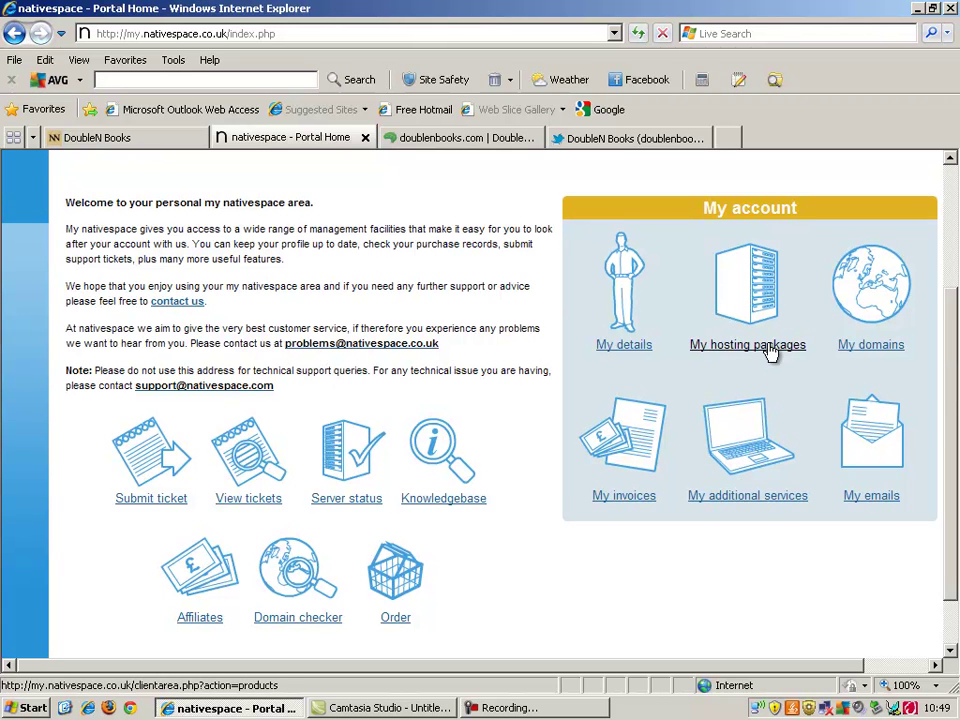
Step: List the account's domains, preview doublenbooks.com in a separate window, then close it
{"action": "left_click", "coordinate": [849, 348]}
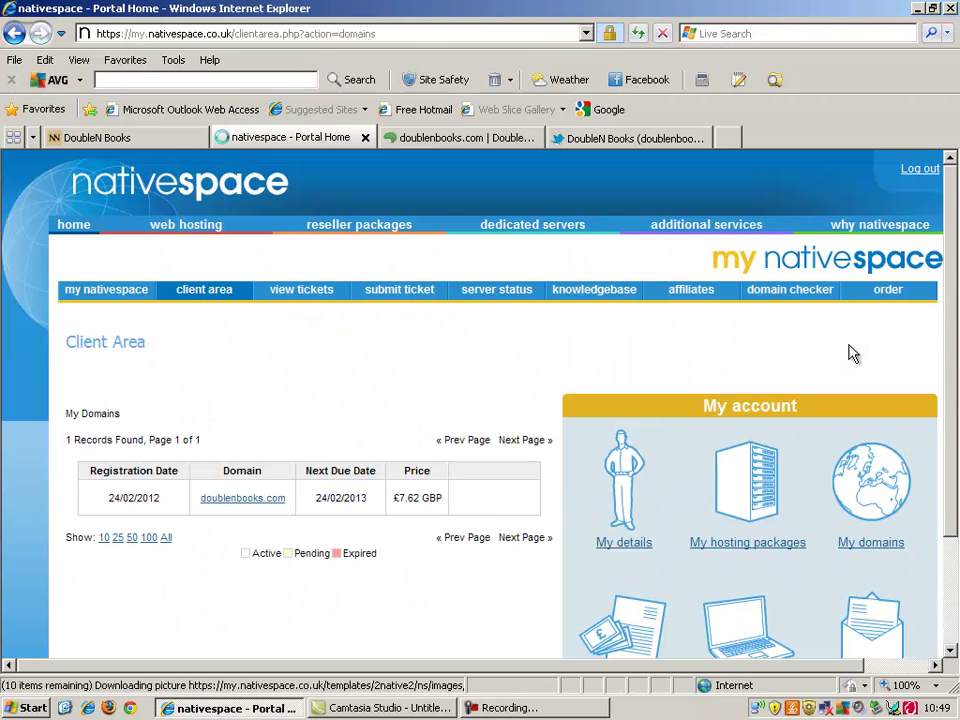
{"action": "left_click", "coordinate": [240, 500]}
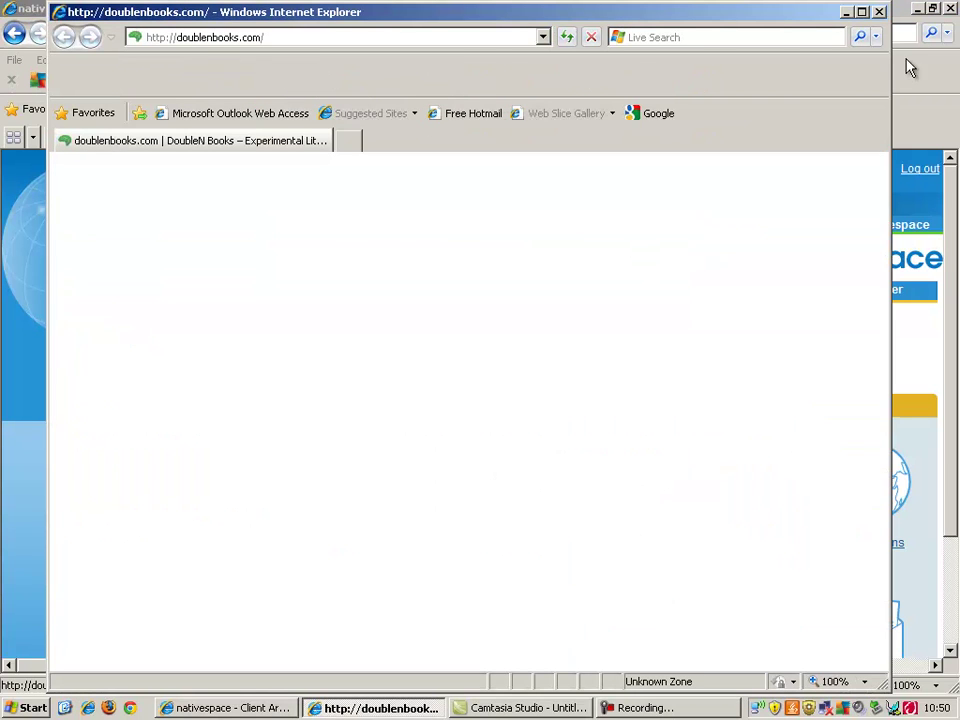
{"action": "left_click", "coordinate": [880, 14]}
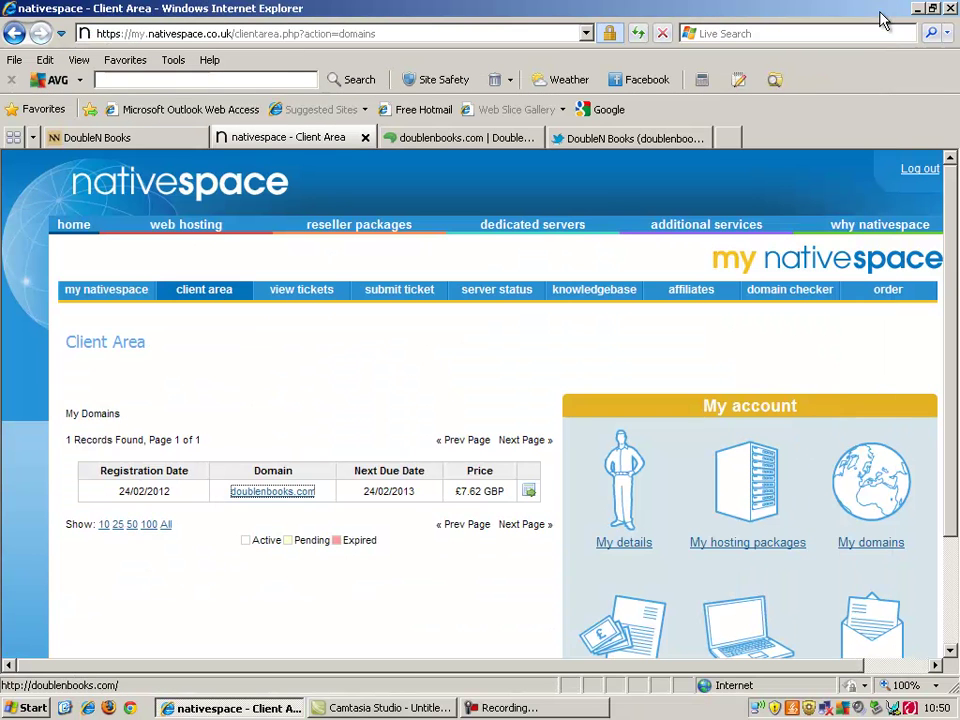
Step: Open doublenbooks.com domain details and scroll to its ns1/ns2.ns-hydra.com nameservers
{"action": "left_click", "coordinate": [529, 494]}
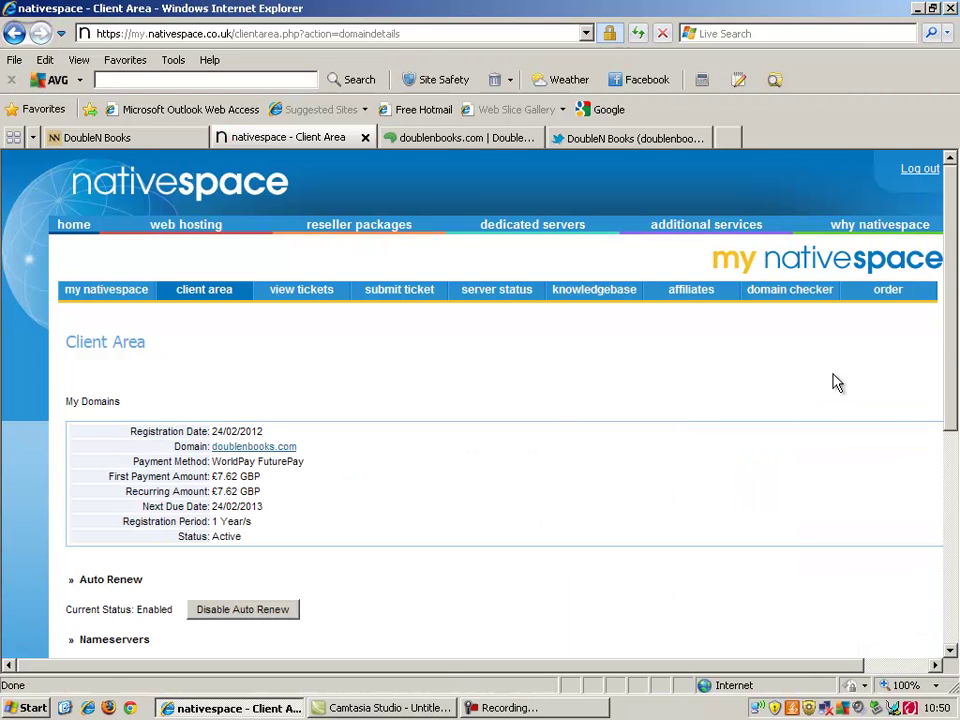
{"action": "mouse_move", "coordinate": [953, 343]}
{"action": "left_mouse_down"}
{"action": "mouse_move", "coordinate": [950, 594]}
{"action": "mouse_move", "coordinate": [955, 325]}
{"action": "mouse_move", "coordinate": [941, 356]}
{"action": "left_mouse_up"}
{"action": "left_click", "coordinate": [939, 360]}
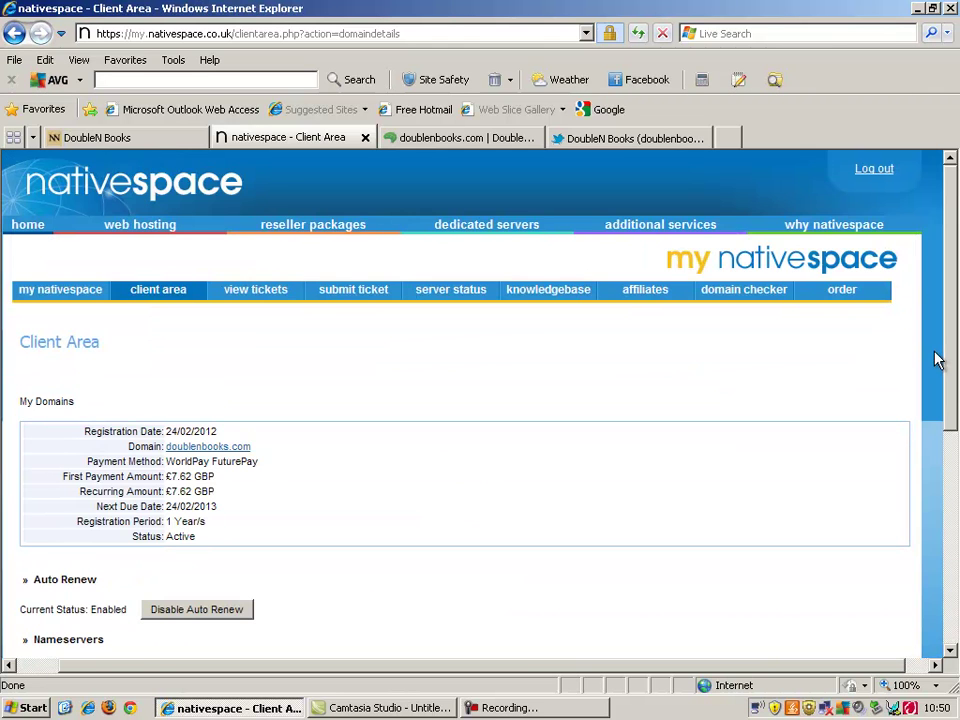
{"action": "left_click_drag", "start_coordinate": [955, 351], "coordinate": [945, 580]}
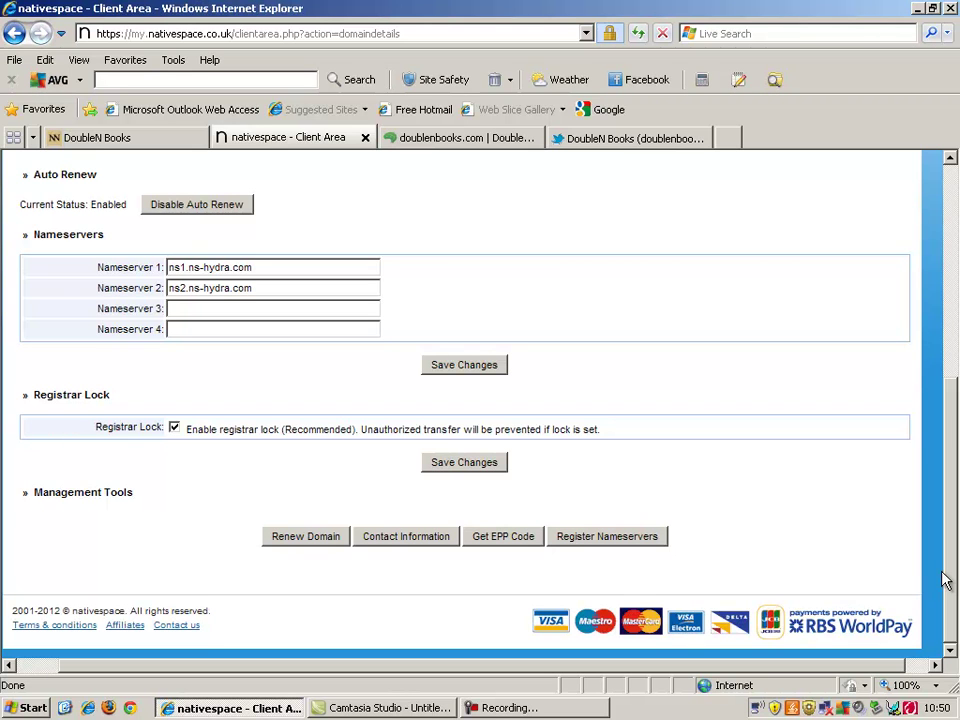
{"action": "left_click_drag", "start_coordinate": [942, 572], "coordinate": [957, 205]}
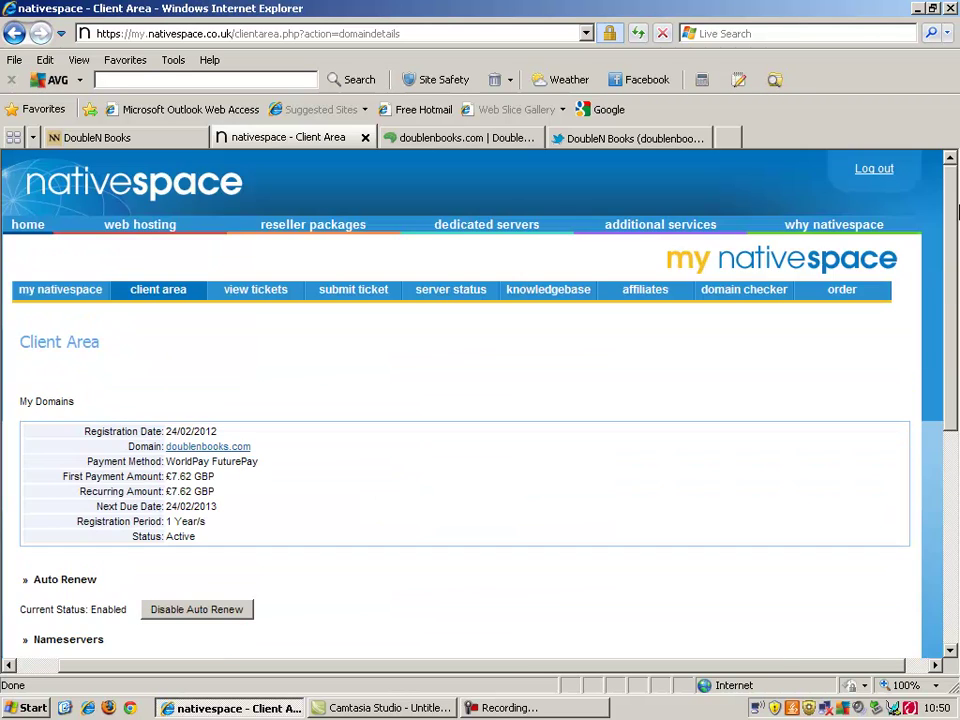
Step: Return to the nativespace home page and enter the account e-mail and password in the login box
{"action": "left_click", "coordinate": [33, 238]}
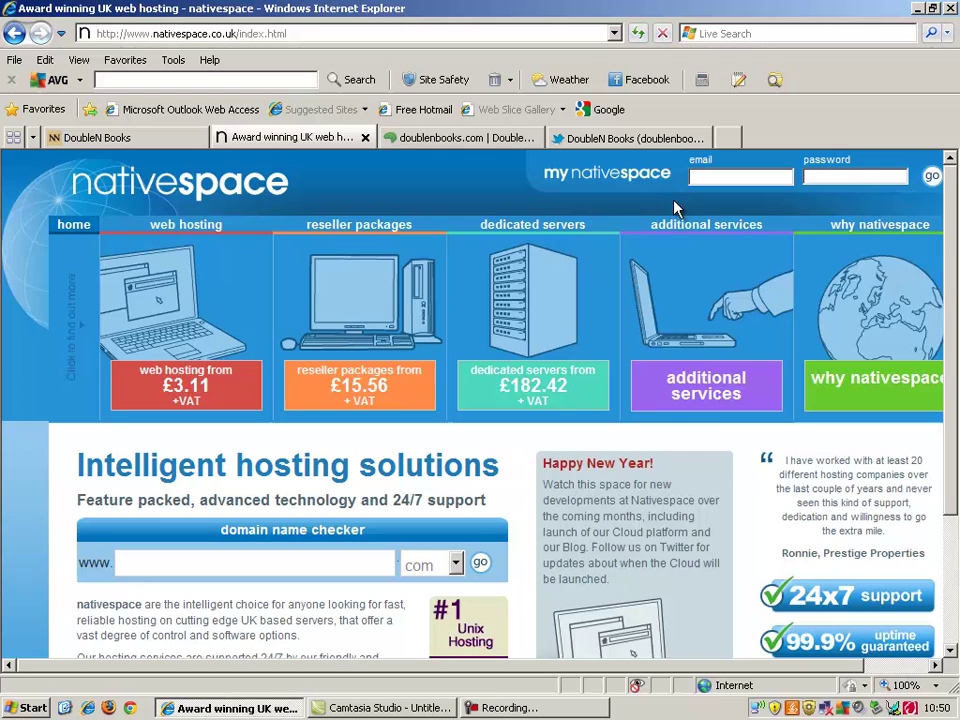
{"action": "mouse_move", "coordinate": [950, 296]}
{"action": "left_mouse_down"}
{"action": "mouse_move", "coordinate": [953, 432]}
{"action": "mouse_move", "coordinate": [951, 290]}
{"action": "left_mouse_up"}
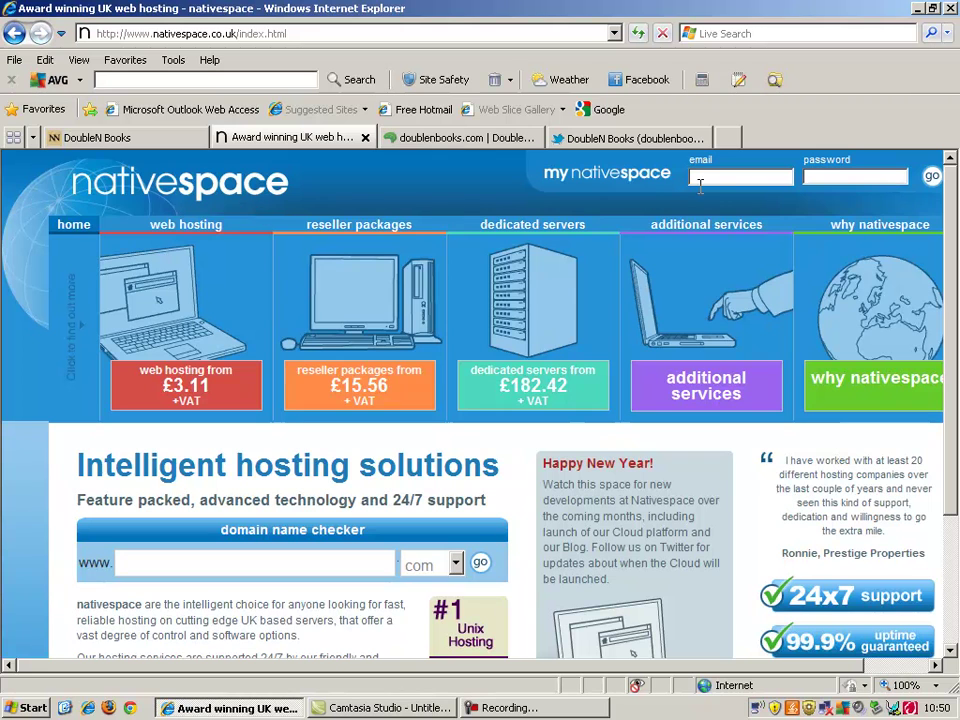
{"action": "left_click", "coordinate": [14, 33]}
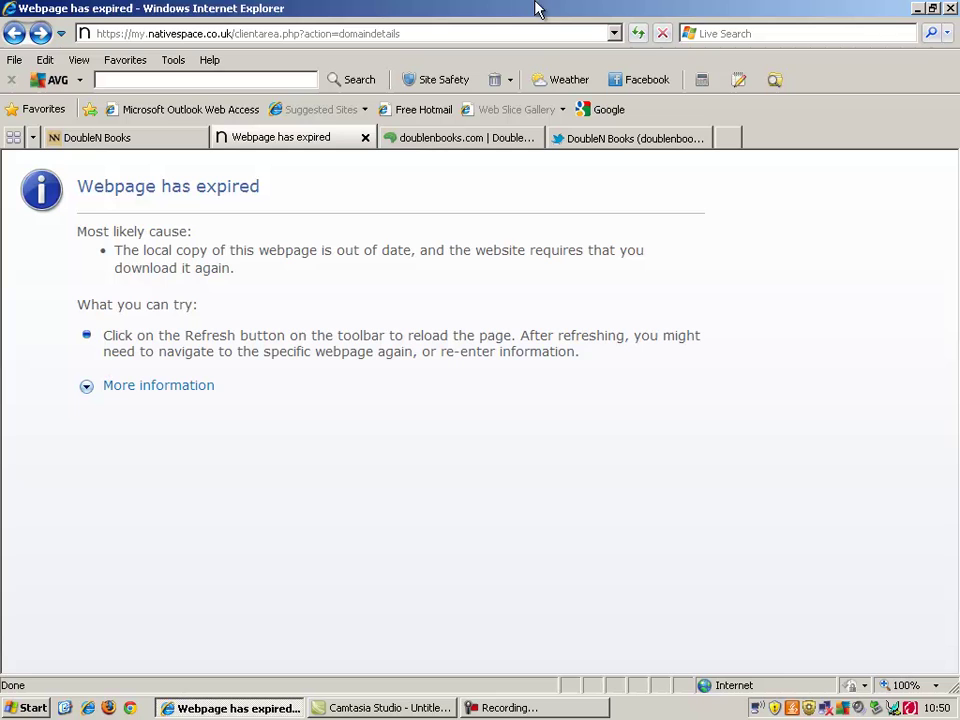
{"action": "left_click", "coordinate": [14, 34]}
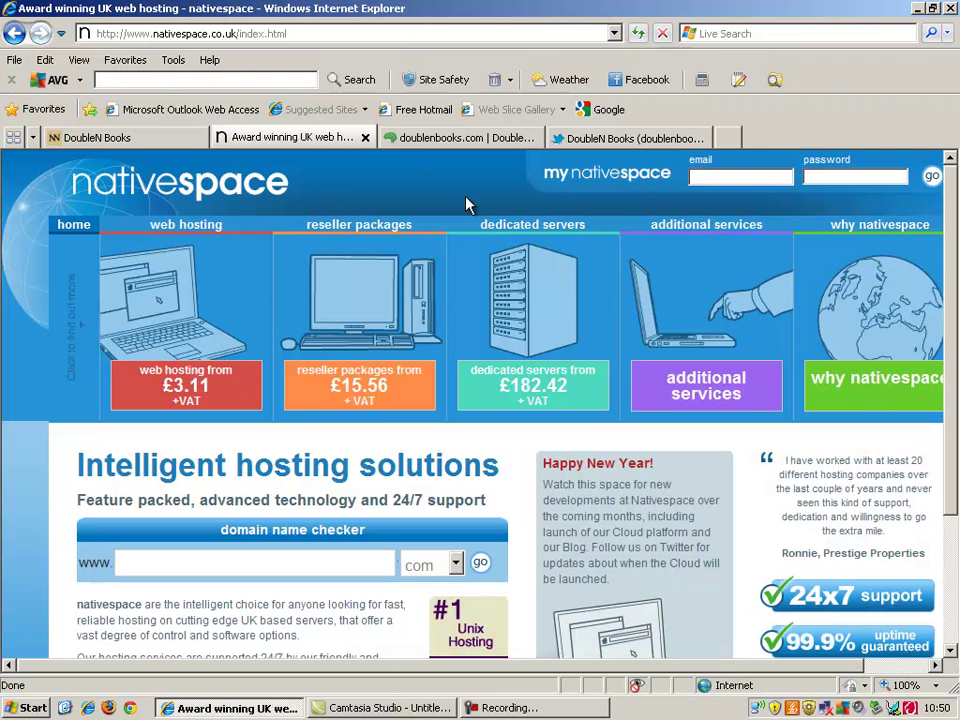
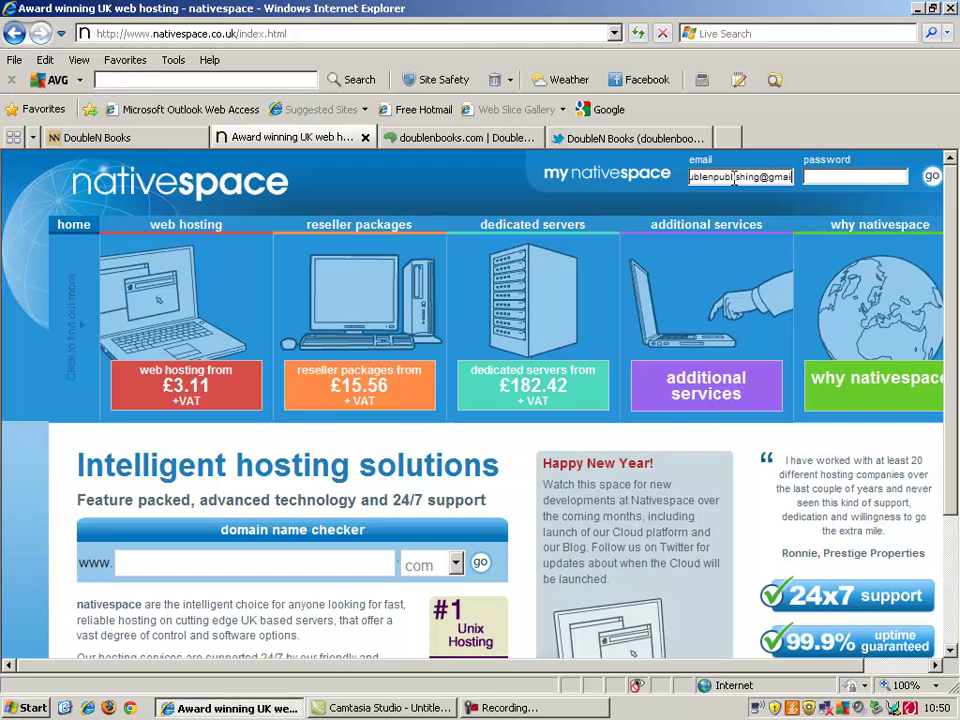
Step: Log in, list the hosting packages and open the Web Hosting - Premier package for doublenbooks.com
{"action": "key", "text": "Return"}
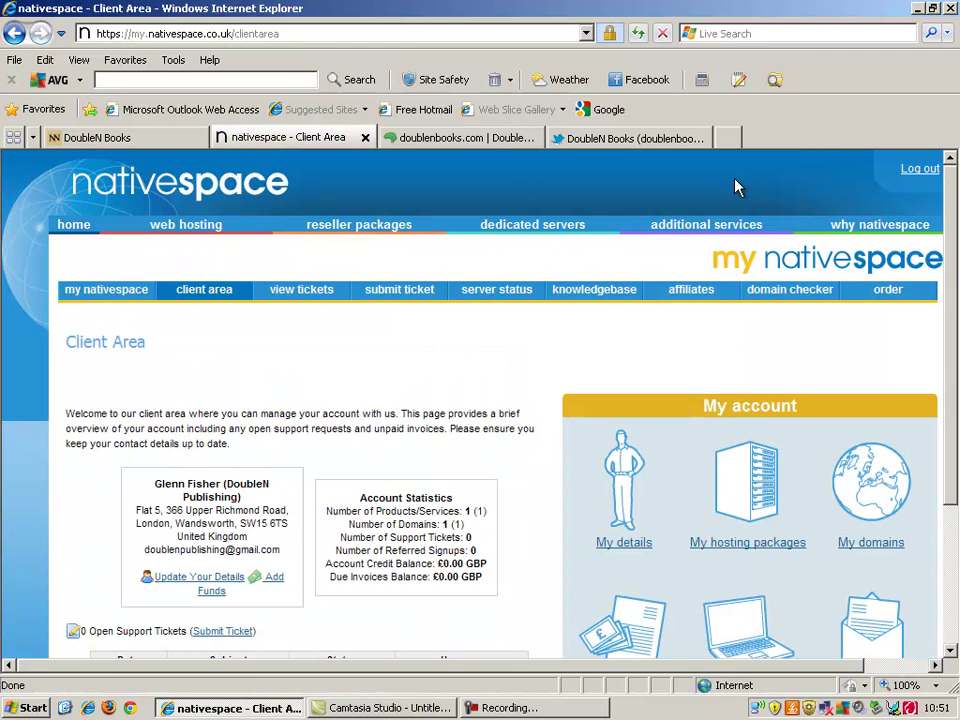
{"action": "left_click_drag", "start_coordinate": [953, 375], "coordinate": [957, 447]}
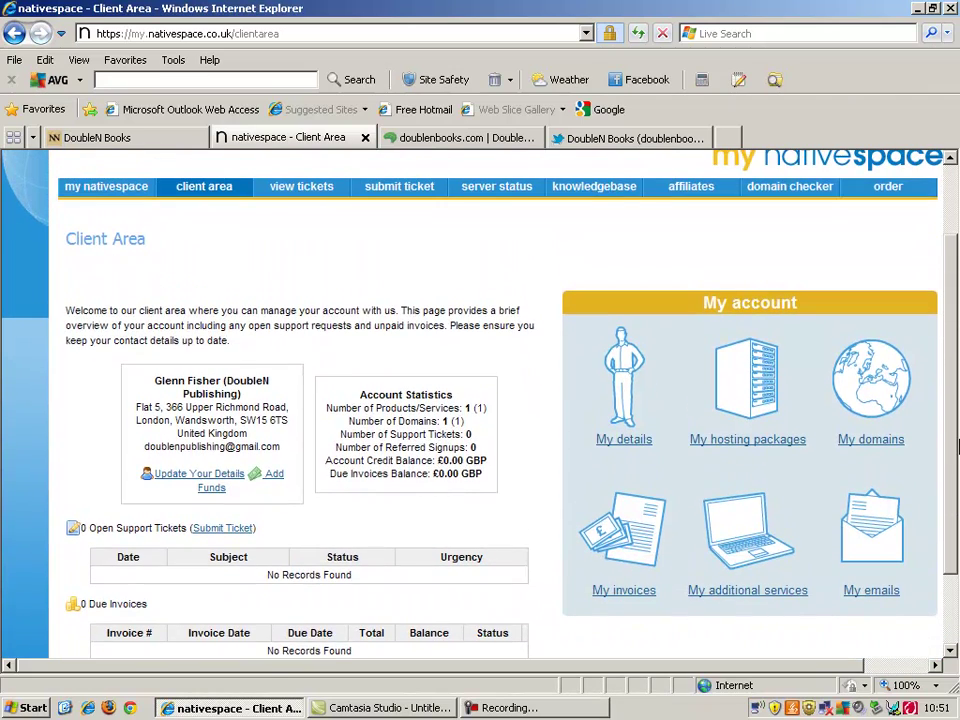
{"action": "left_click", "coordinate": [740, 440]}
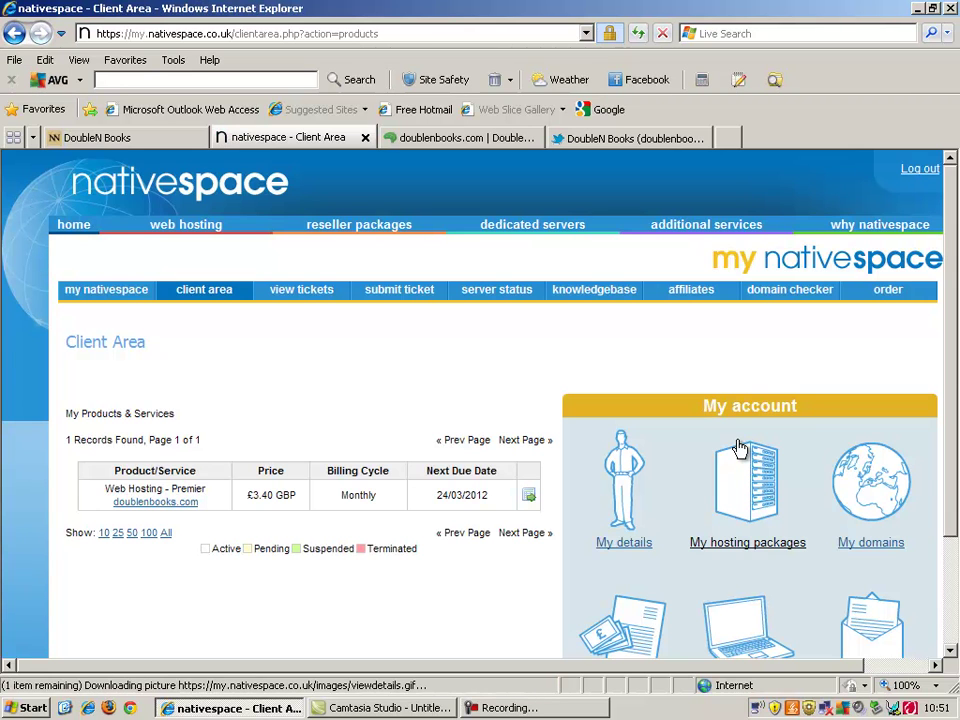
{"action": "scroll", "coordinate": [926, 590], "scroll_direction": "down", "scroll_amount": 3}
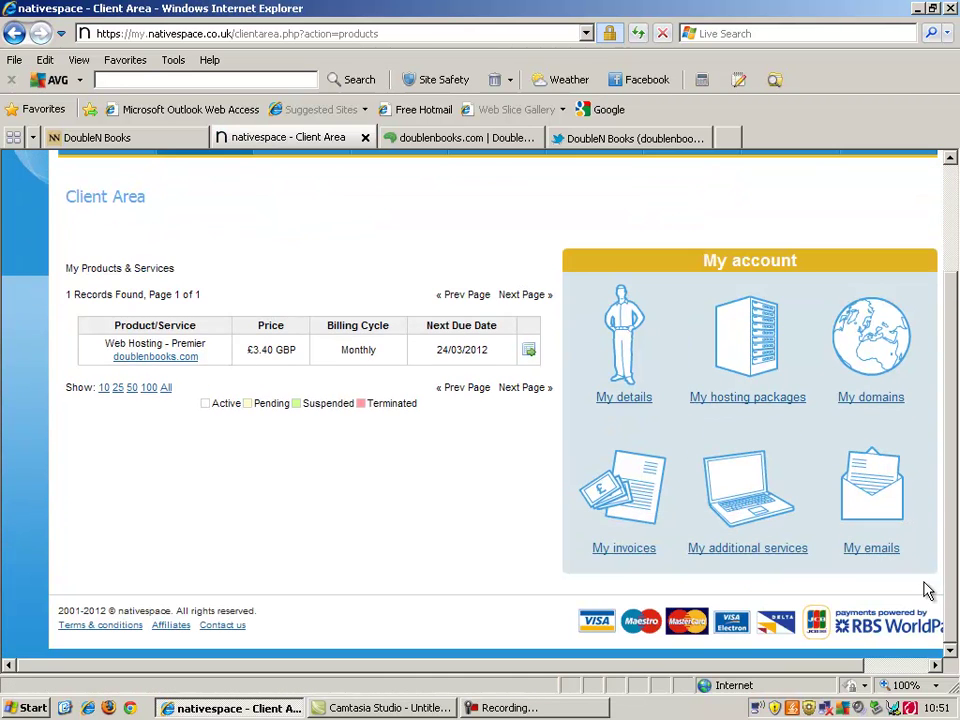
{"action": "scroll", "coordinate": [954, 400], "scroll_direction": "up", "scroll_amount": 3}
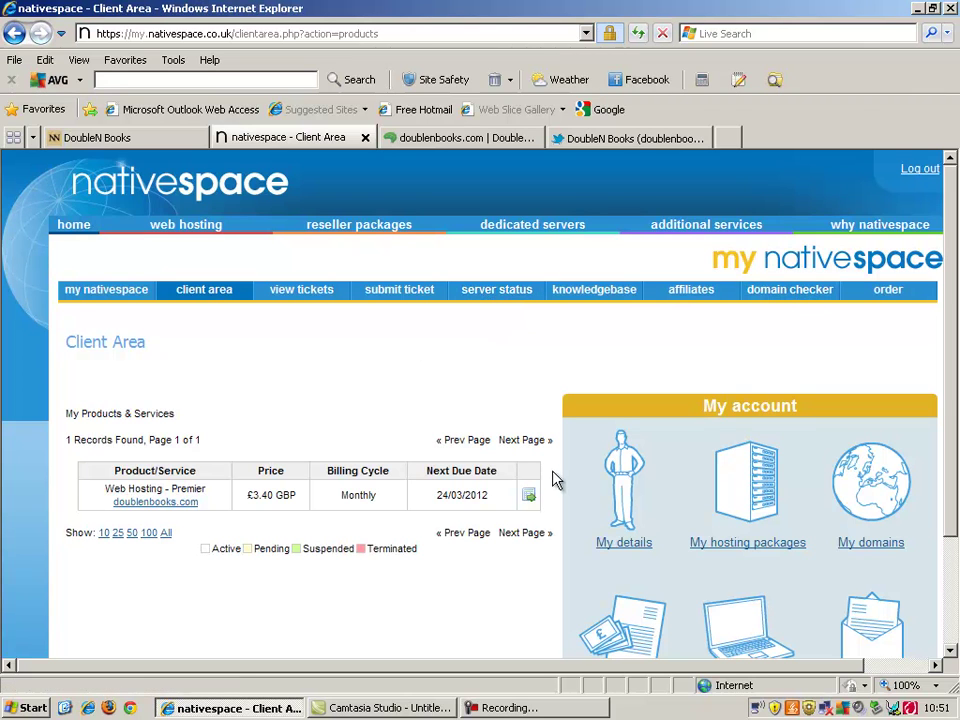
{"action": "left_click", "coordinate": [530, 497]}
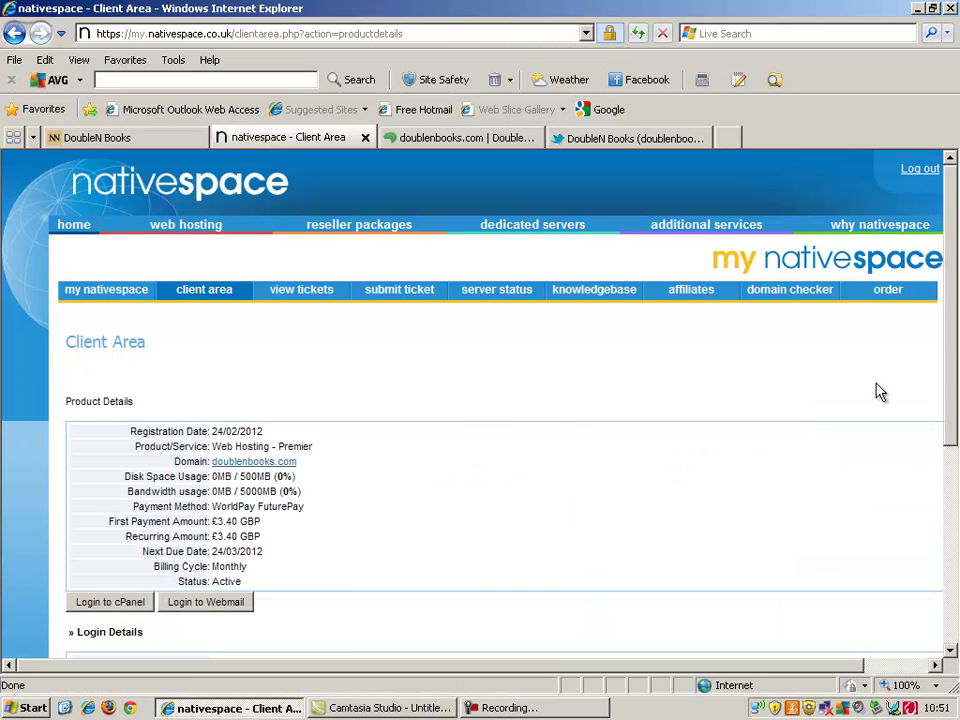
Step: Scroll the Premier package details and launch the cPanel login for doublenbooks.com
{"action": "left_click_drag", "start_coordinate": [955, 331], "coordinate": [945, 439]}
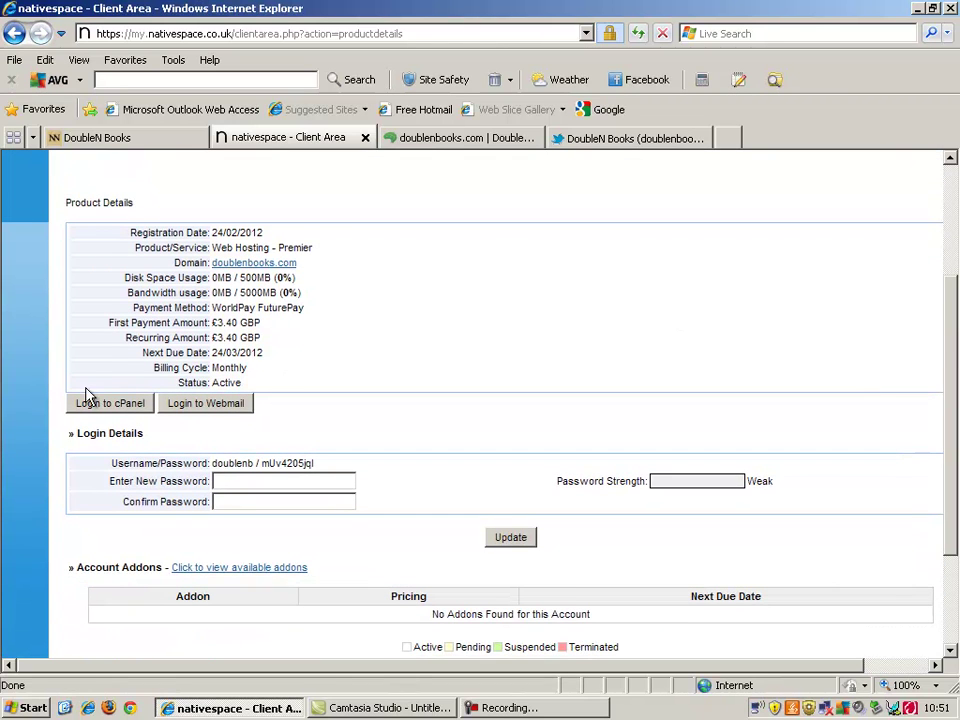
{"action": "mouse_move", "coordinate": [954, 305]}
{"action": "left_mouse_down"}
{"action": "mouse_move", "coordinate": [955, 232]}
{"action": "mouse_move", "coordinate": [955, 294]}
{"action": "left_mouse_up"}
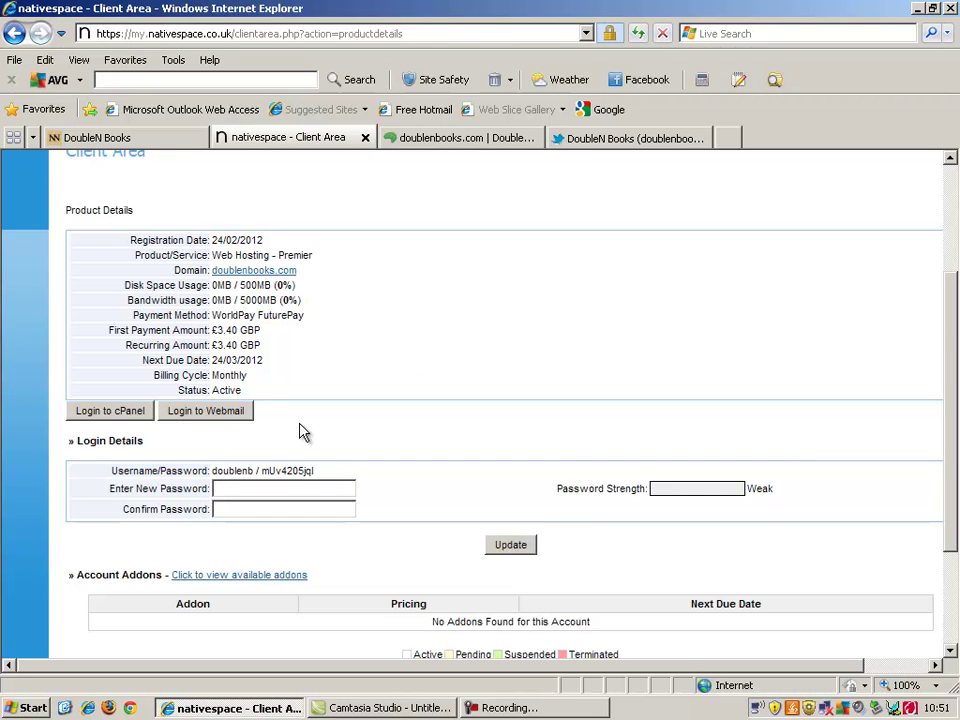
{"action": "left_click", "coordinate": [129, 416]}
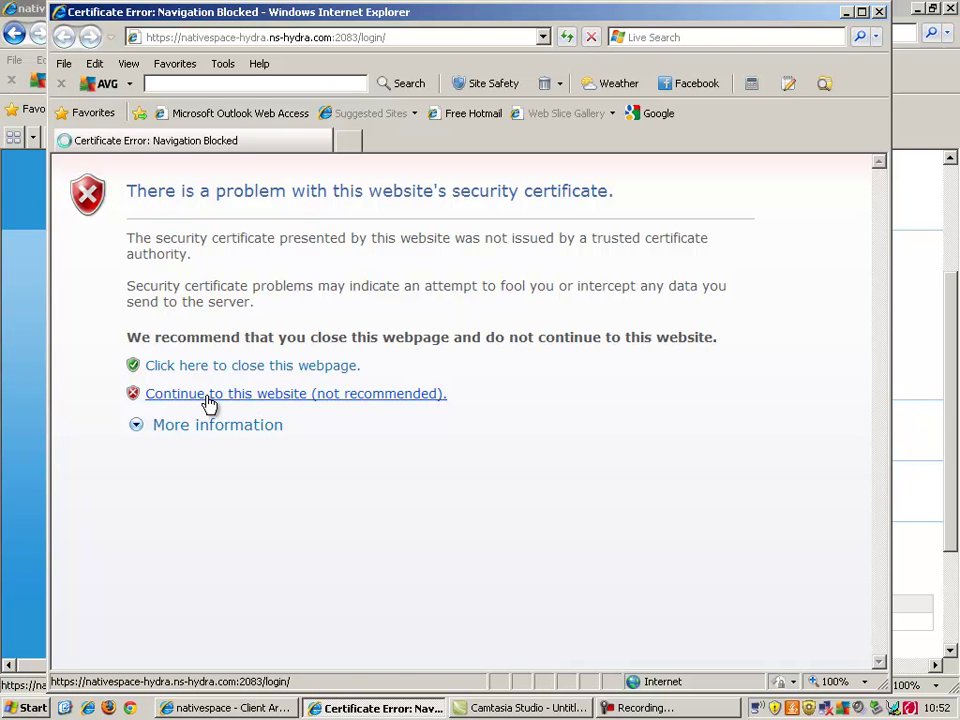
Step: Get past the certificate warning into cPanel, look over its dashboard, then bring the client area forward
{"action": "left_click", "coordinate": [209, 396]}
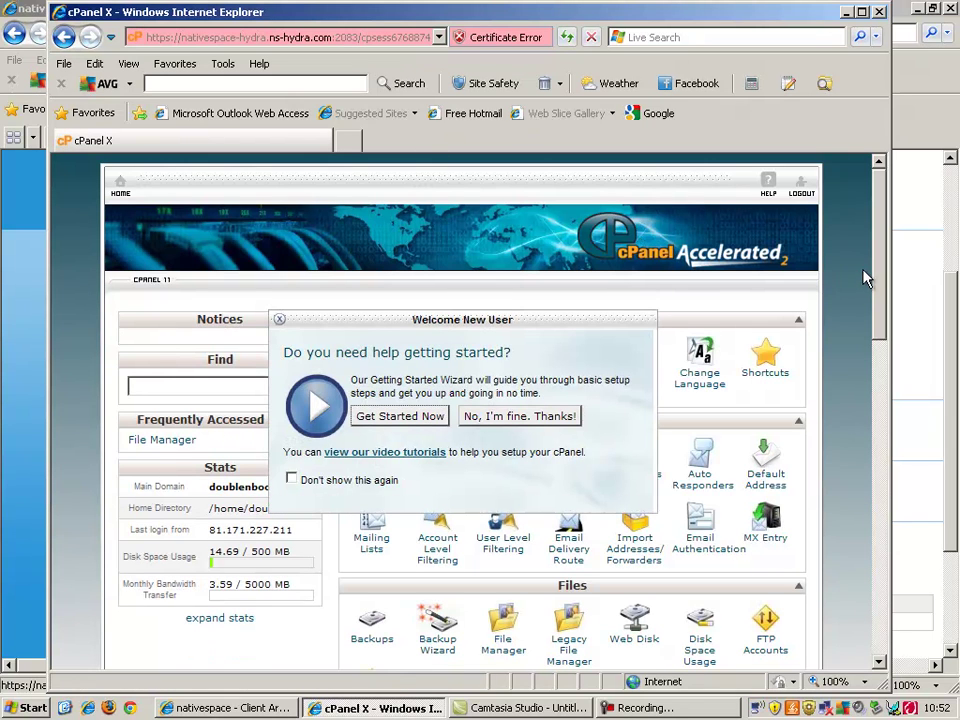
{"action": "left_click", "coordinate": [547, 424]}
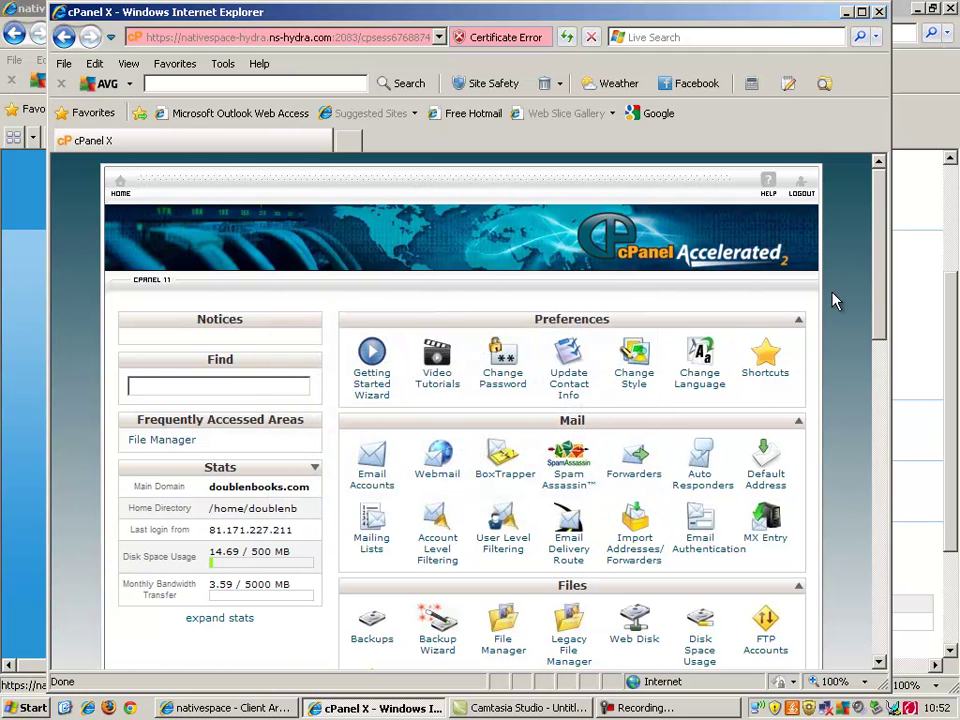
{"action": "left_click_drag", "start_coordinate": [878, 260], "coordinate": [872, 297]}
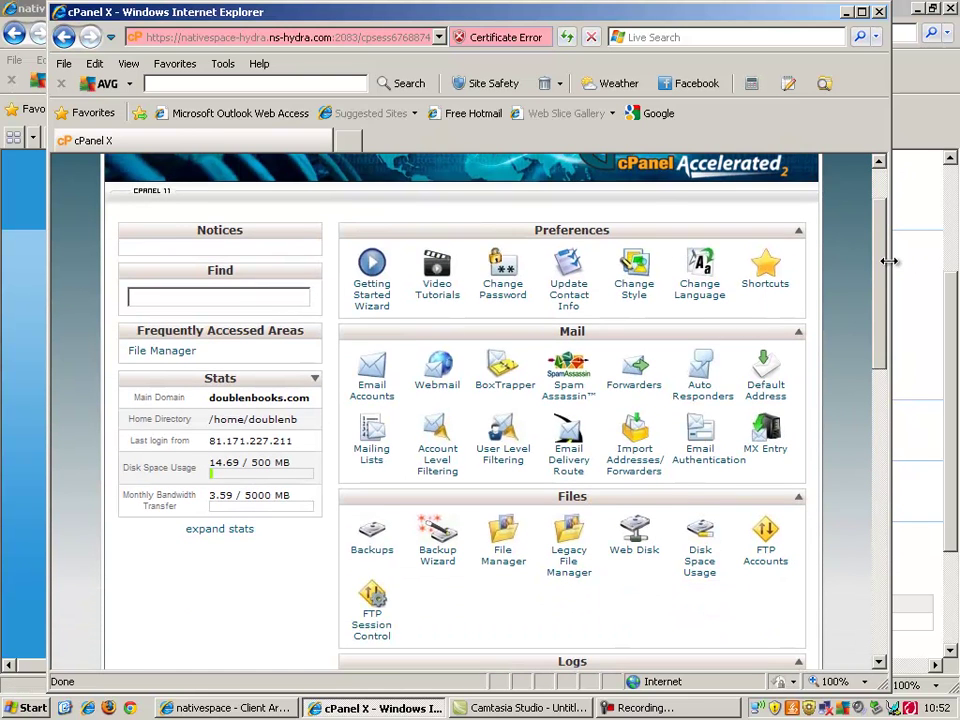
{"action": "left_click_drag", "start_coordinate": [880, 300], "coordinate": [870, 343]}
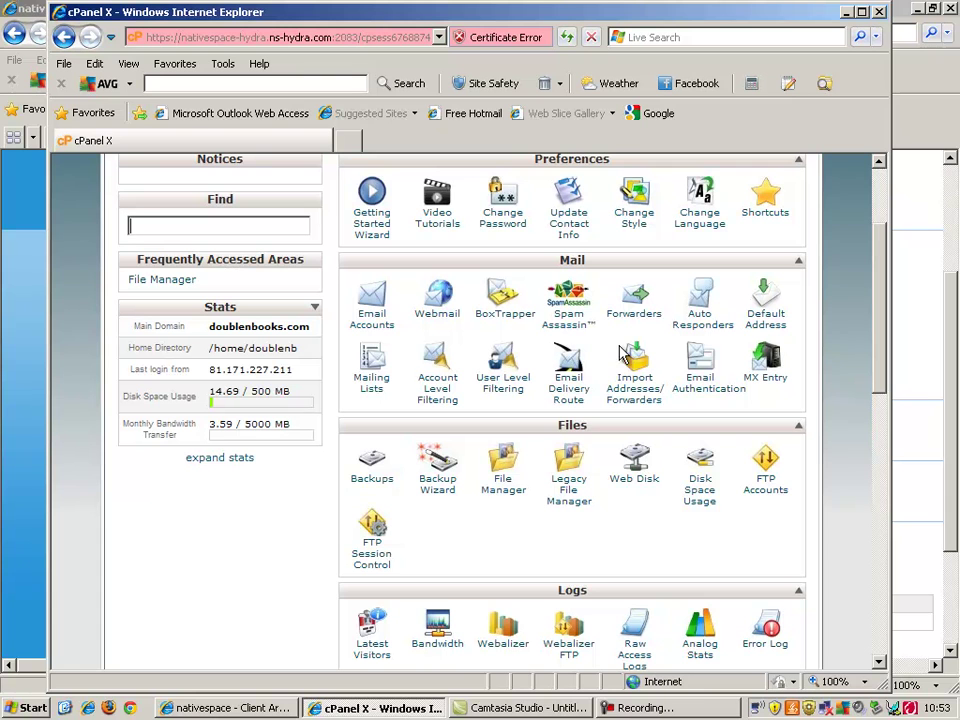
{"action": "left_click_drag", "start_coordinate": [872, 345], "coordinate": [865, 566]}
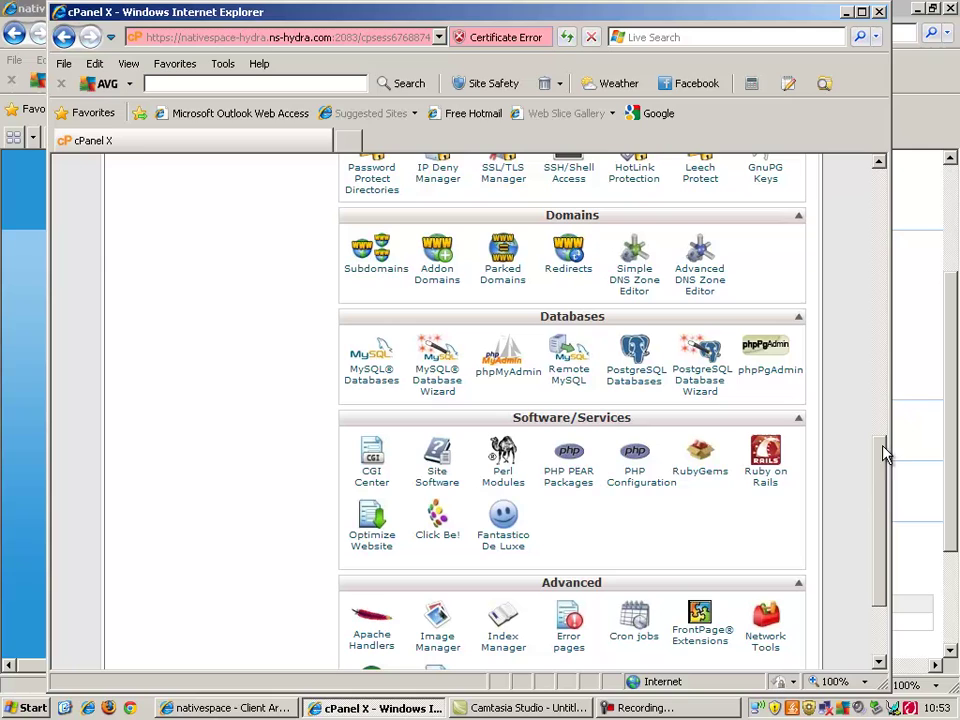
{"action": "left_click", "coordinate": [940, 137]}
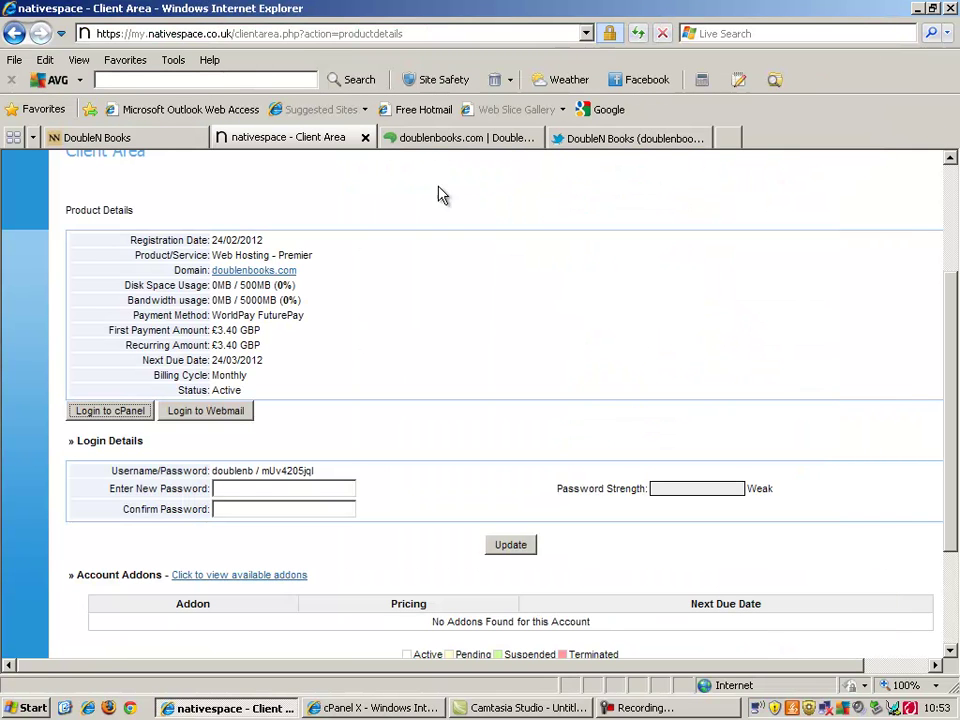
Step: Compare the old DoubleN Books blog, nativespace client area and new doublenbooks.com tabs, finishing on the old blog
{"action": "left_click", "coordinate": [130, 139]}
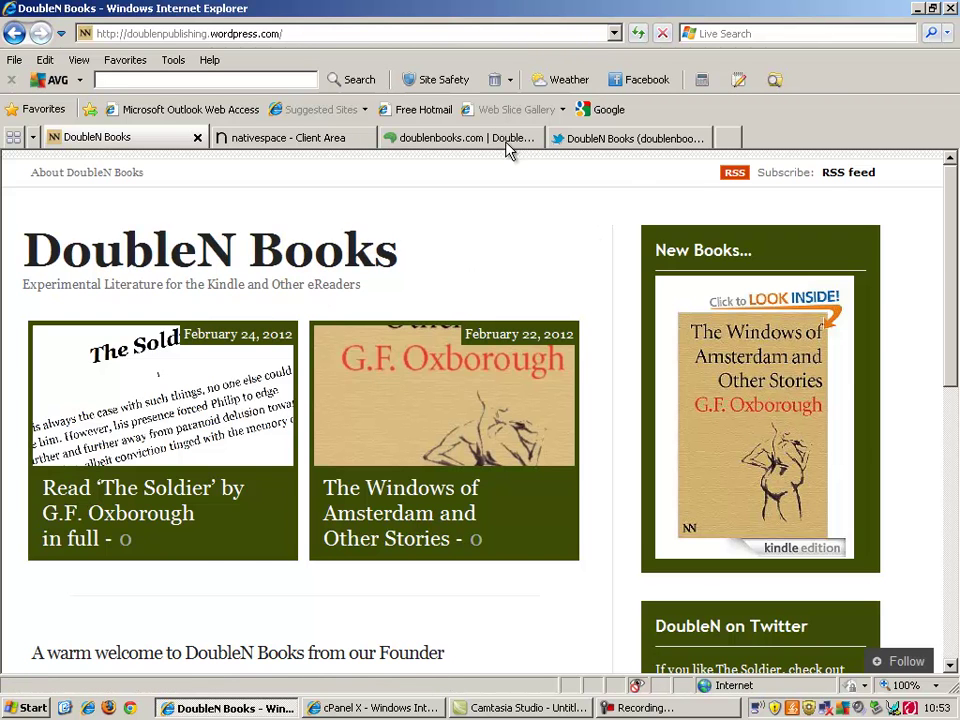
{"action": "left_click", "coordinate": [288, 140]}
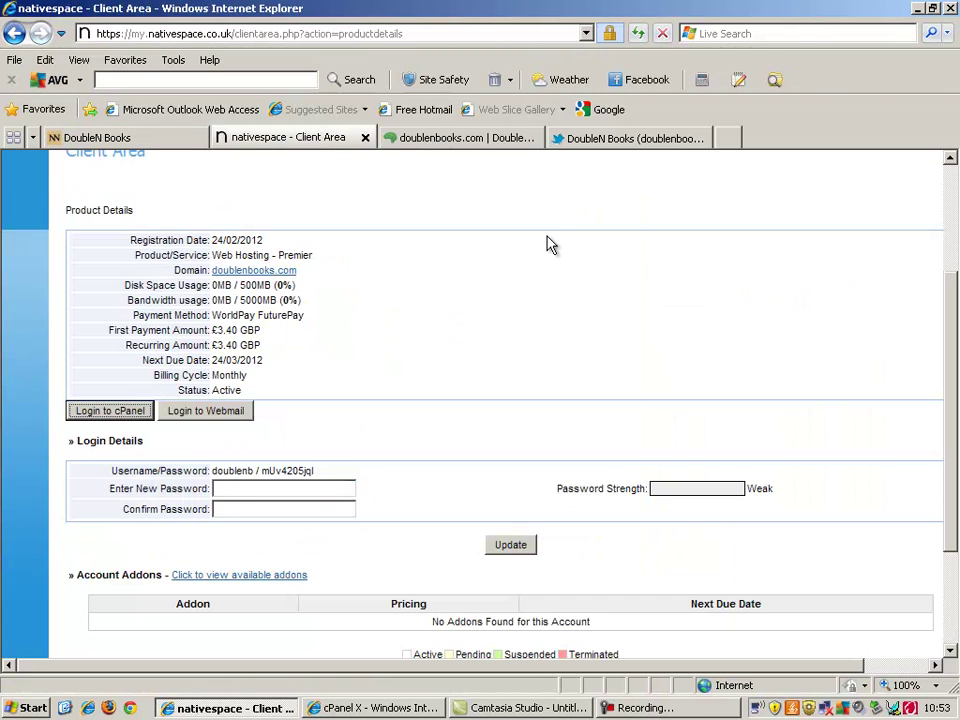
{"action": "left_click", "coordinate": [448, 140]}
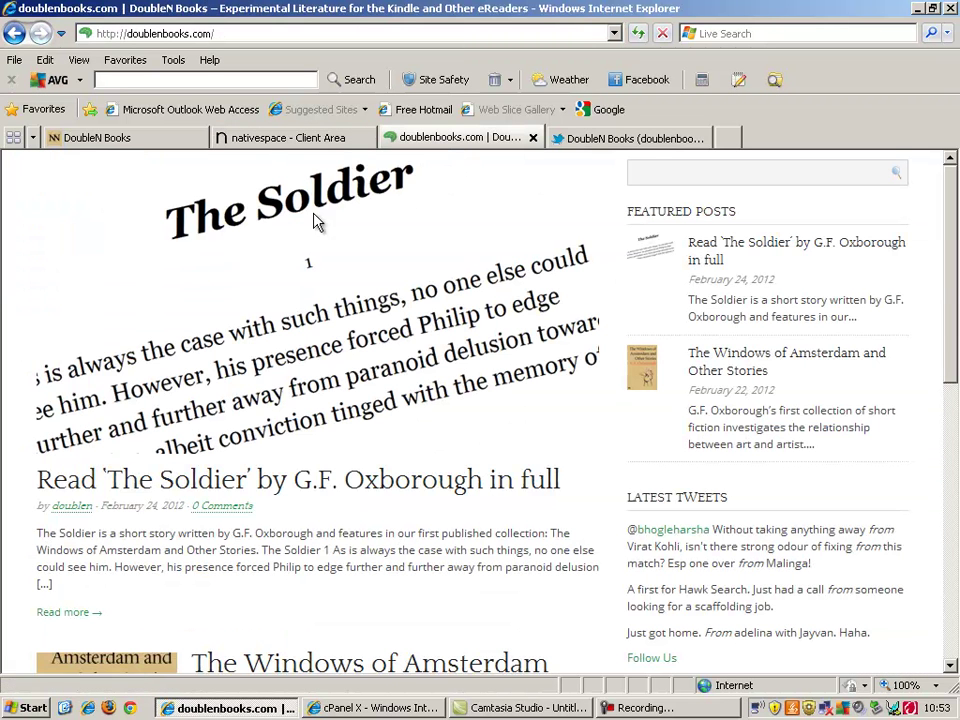
{"action": "left_click", "coordinate": [189, 140]}
{"action": "left_click", "coordinate": [352, 145]}
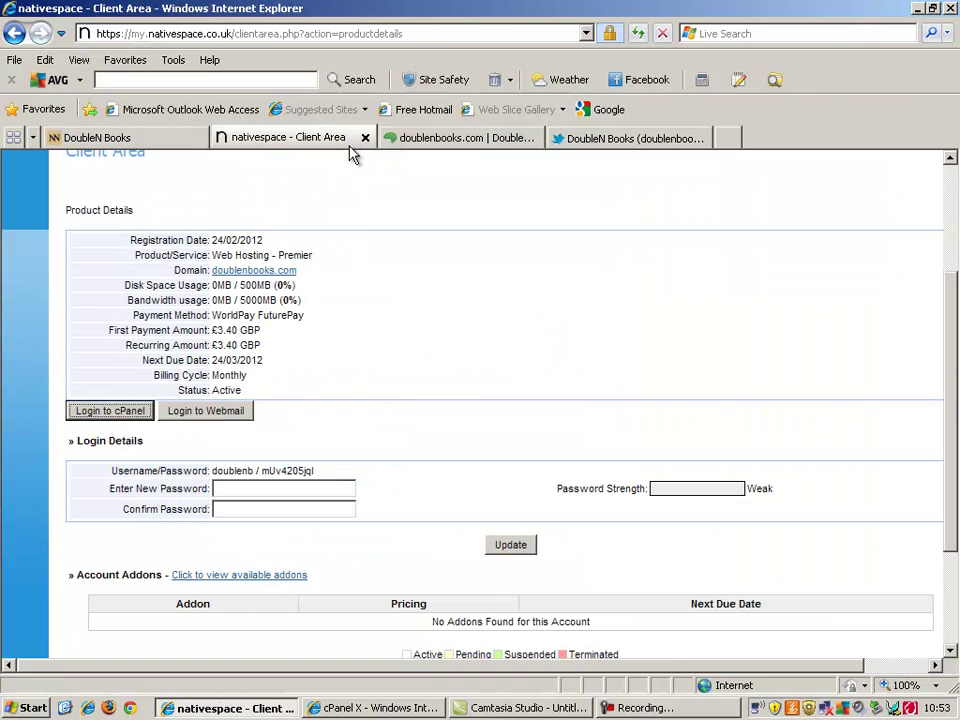
{"action": "left_click", "coordinate": [512, 142]}
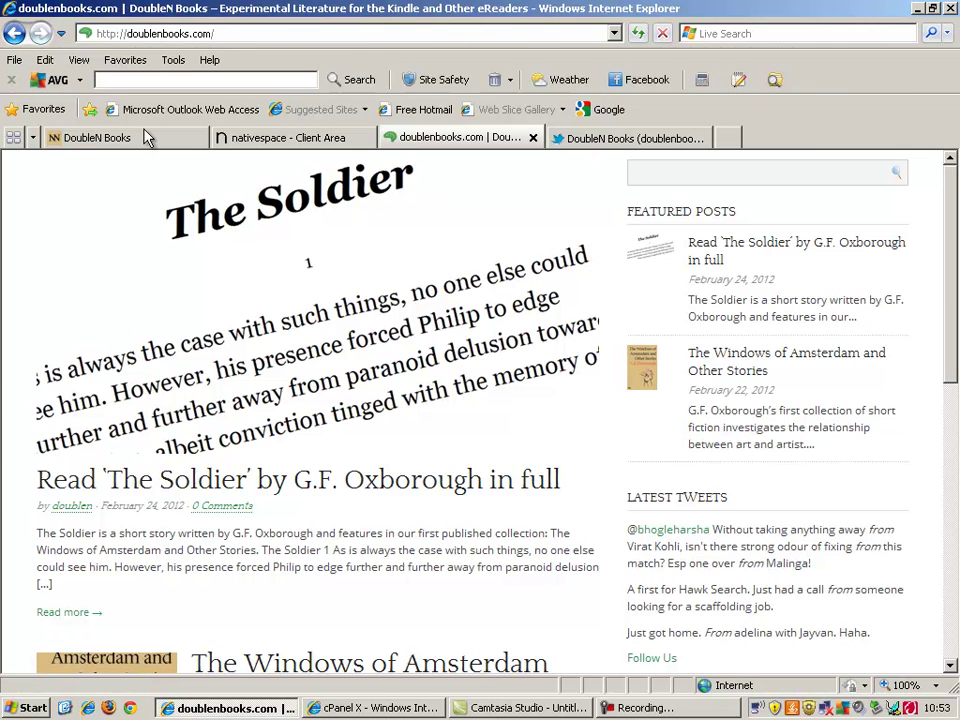
{"action": "left_click", "coordinate": [110, 137]}
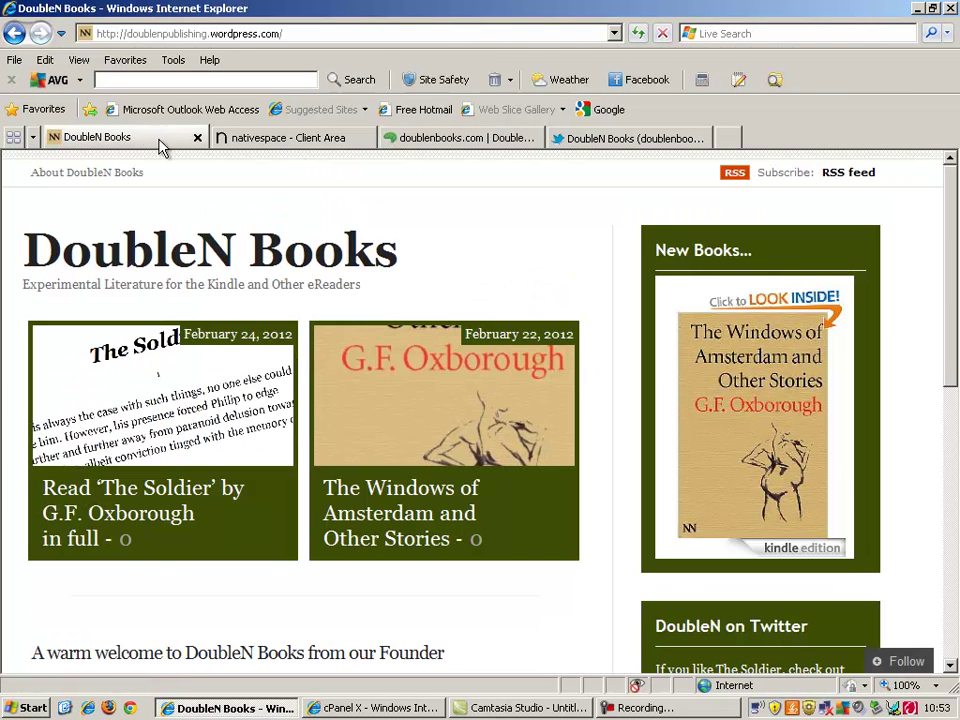
{"action": "left_click", "coordinate": [732, 33]}
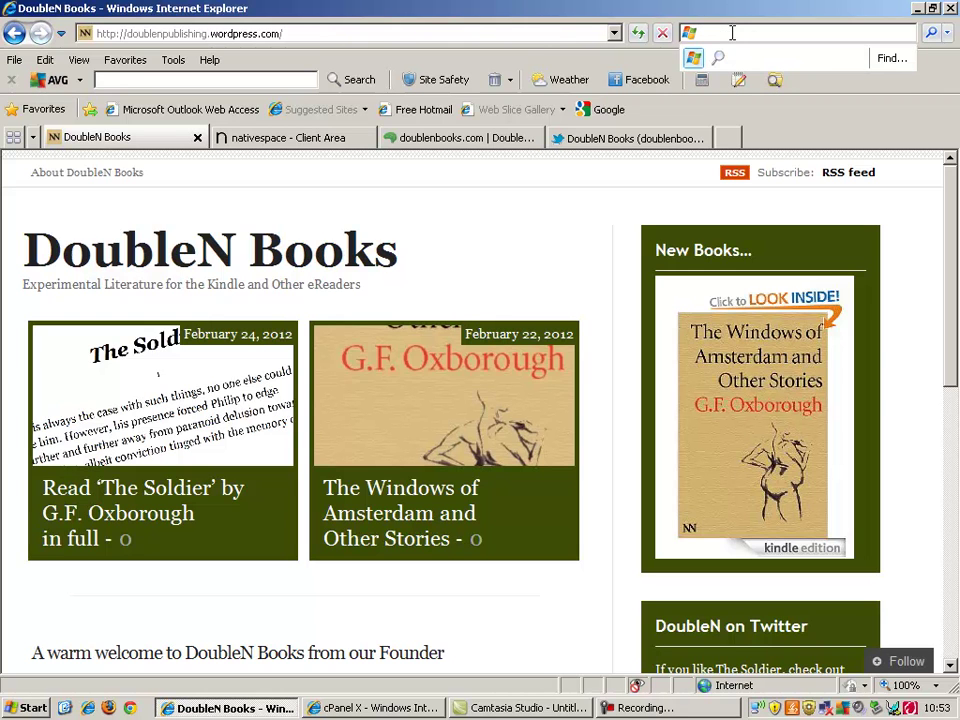
{"action": "left_click", "coordinate": [564, 33]}
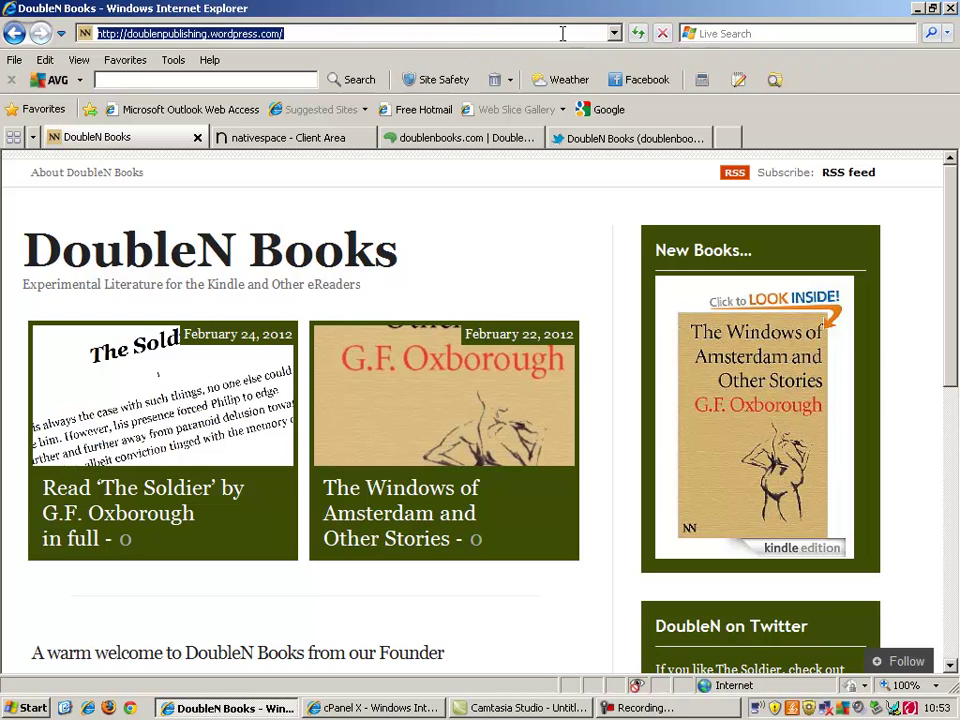
{"action": "type", "text": "www.wordpr"}
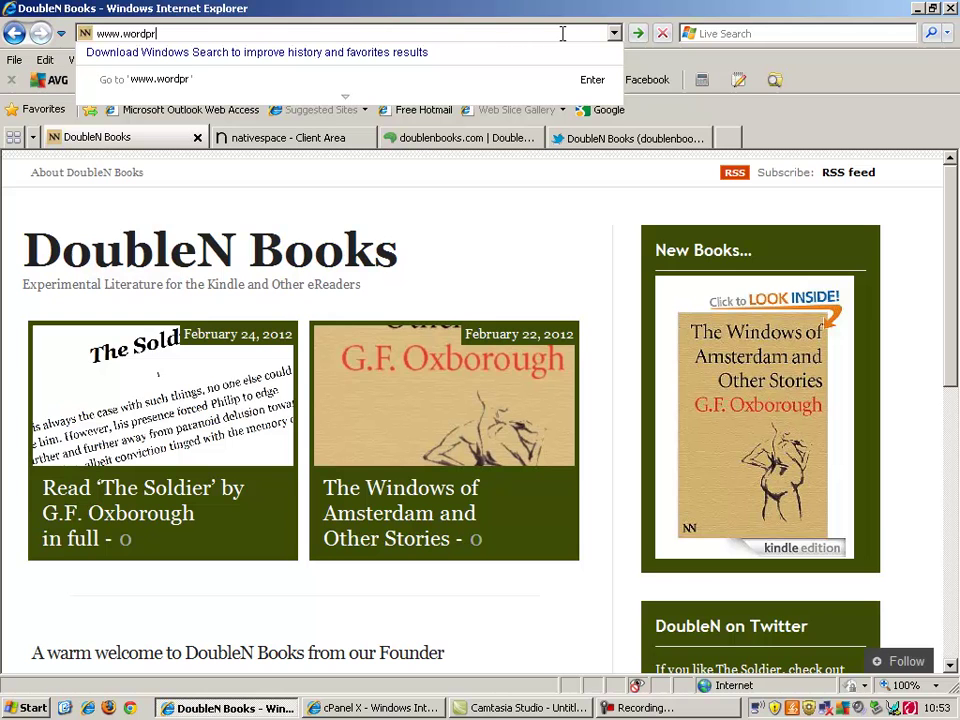
{"action": "type", "text": "ess.com"}
{"action": "key", "text": "Return"}
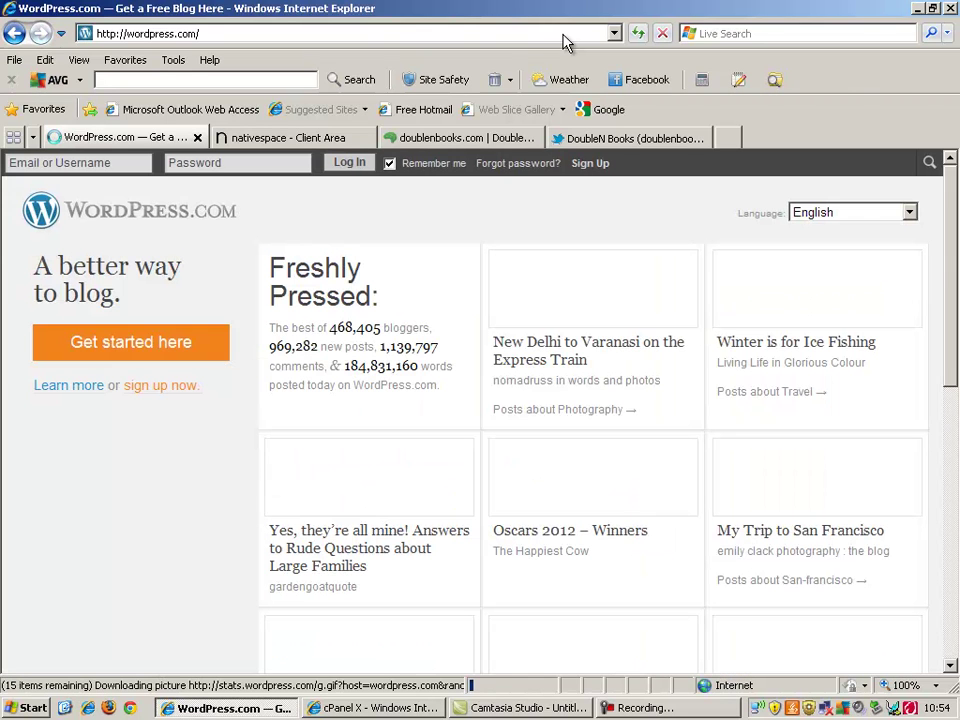
{"action": "left_click", "coordinate": [108, 164]}
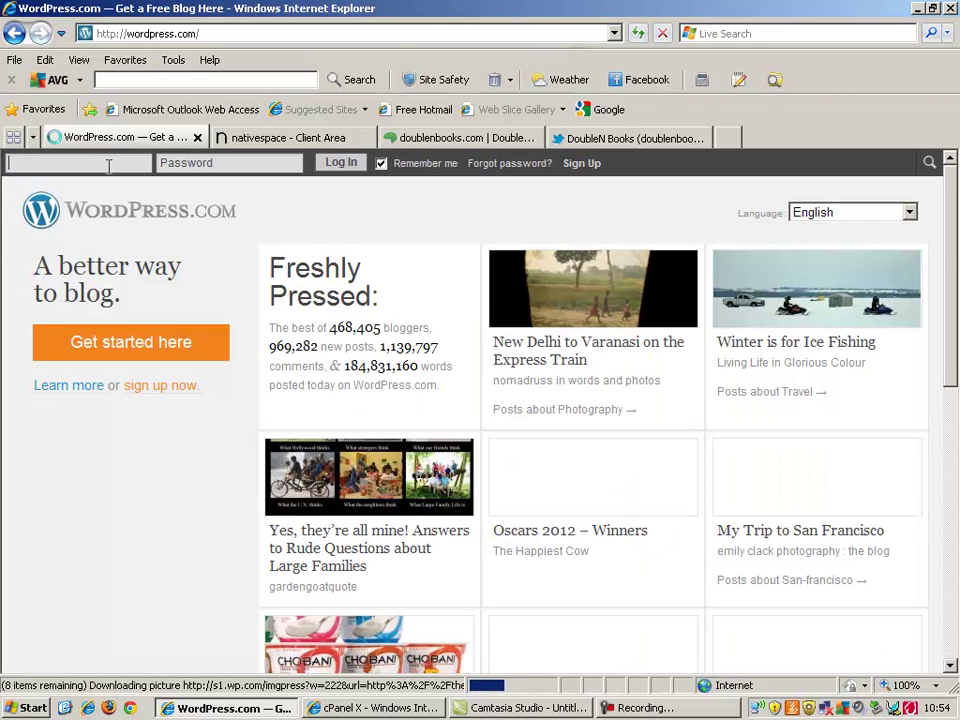
{"action": "type", "text": "doubli"}
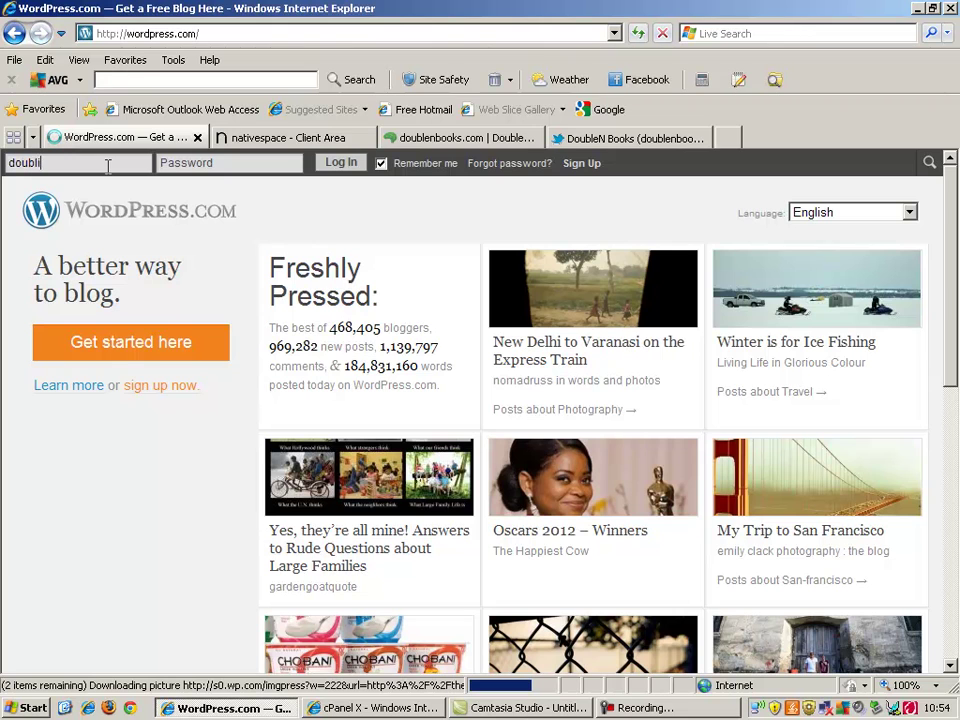
{"action": "type", "text": "en"}
{"action": "type", "text": "publishing"}
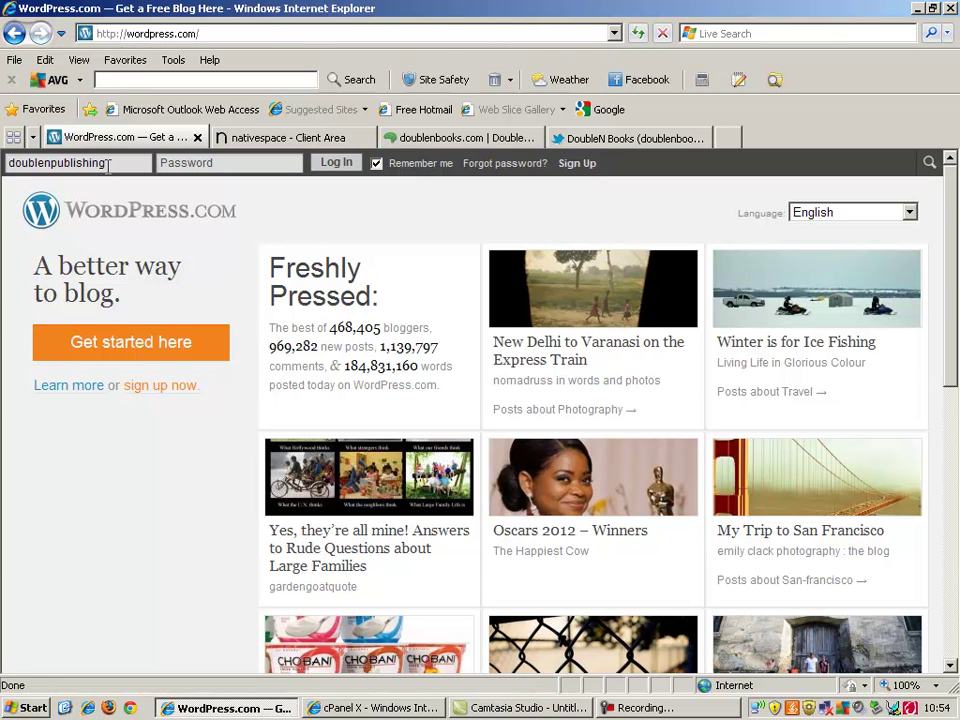
{"action": "key", "text": "Home"}
{"action": "type", "text": "Kunde"}
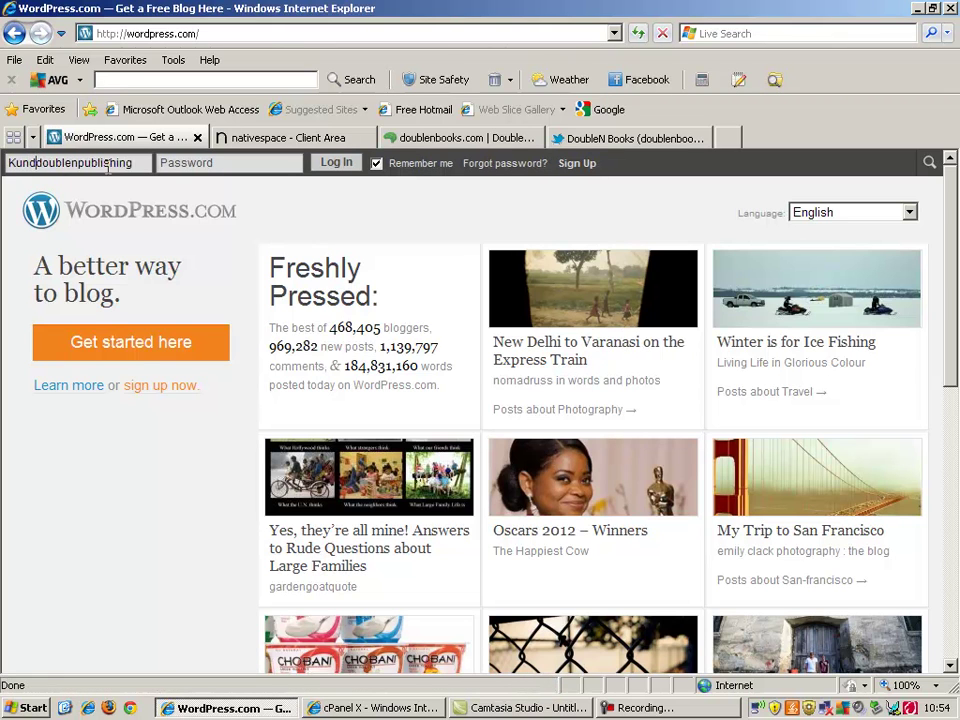
{"action": "key", "text": "BackSpace"}
{"action": "key", "text": "BackSpace"}
{"action": "key", "text": "BackSpace"}
{"action": "key", "text": "BackSpace"}
{"action": "key", "text": "BackSpace"}
{"action": "left_click", "coordinate": [194, 165]}
{"action": "type", "text": "d"}
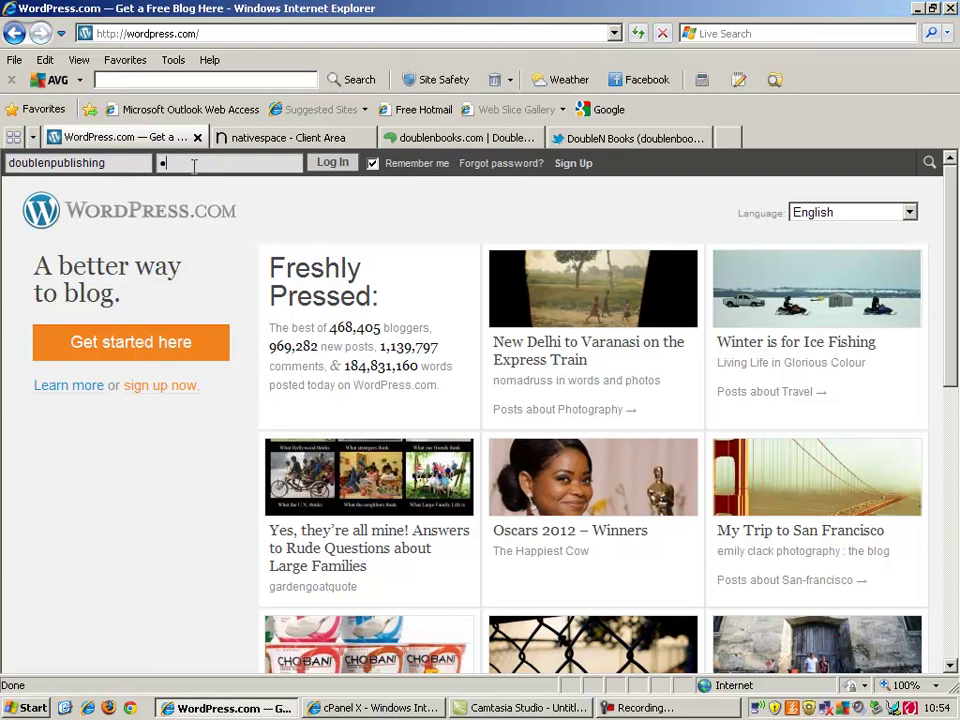
{"action": "type", "text": "***"}
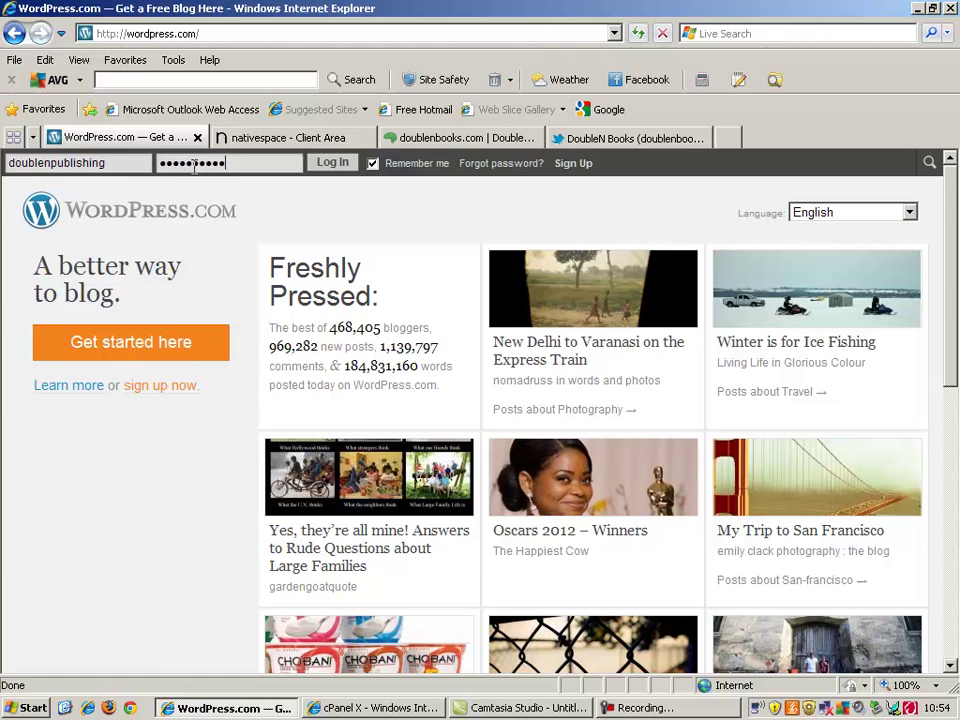
{"action": "left_click", "coordinate": [315, 166]}
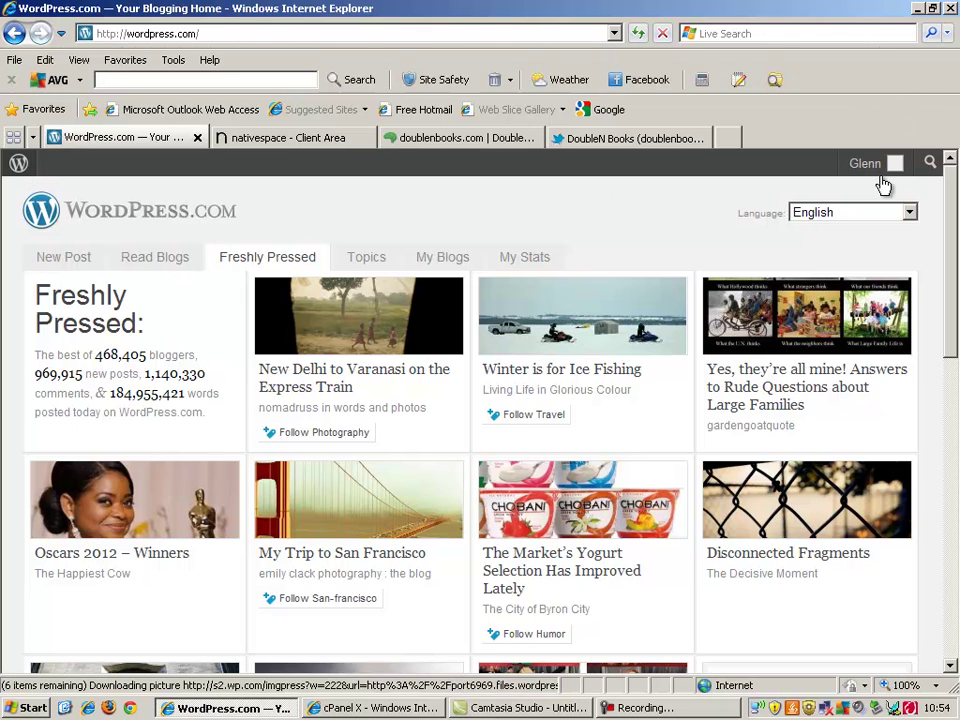
Step: Open the DoubleN Books blog's WordPress.com Dashboard and bring up the Tools menu in the sidebar
{"action": "mouse_move", "coordinate": [893, 177]}
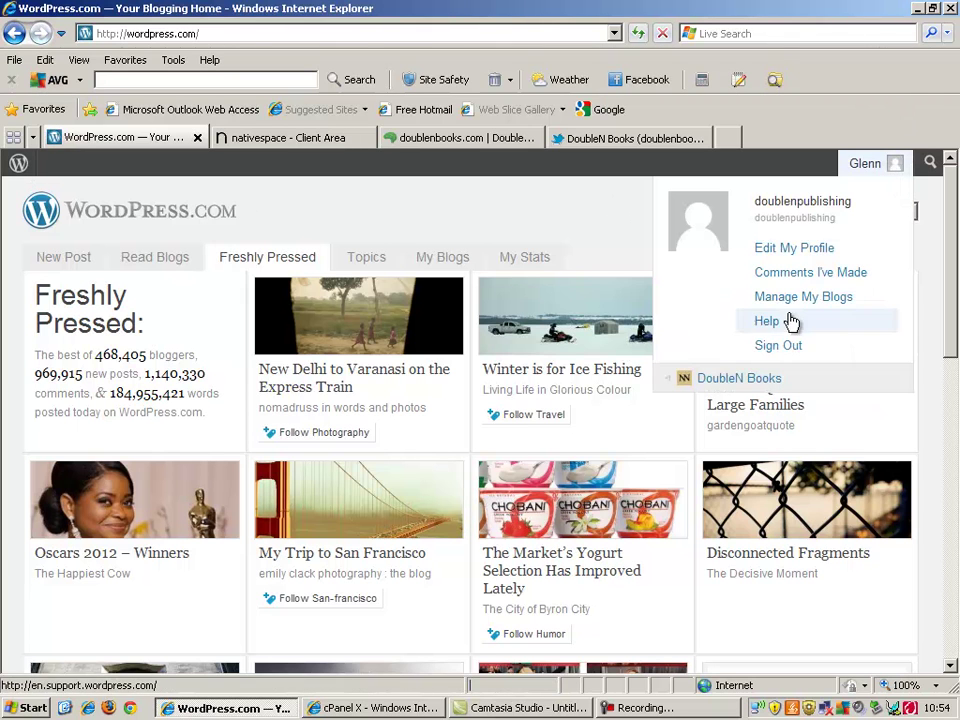
{"action": "left_click", "coordinate": [760, 380]}
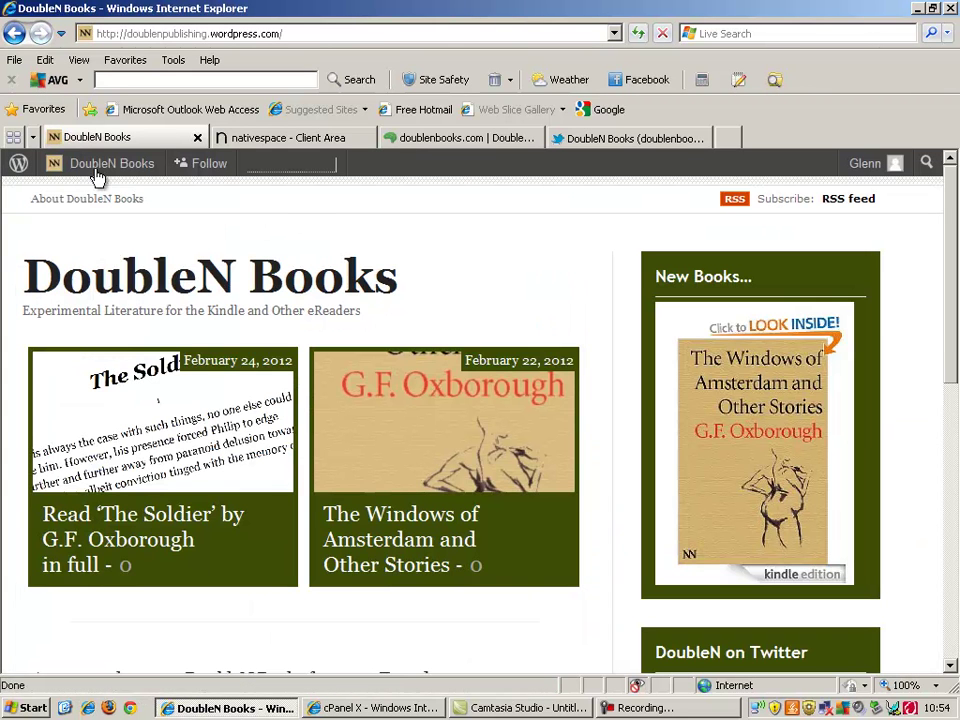
{"action": "mouse_move", "coordinate": [146, 170]}
{"action": "left_click", "coordinate": [139, 195]}
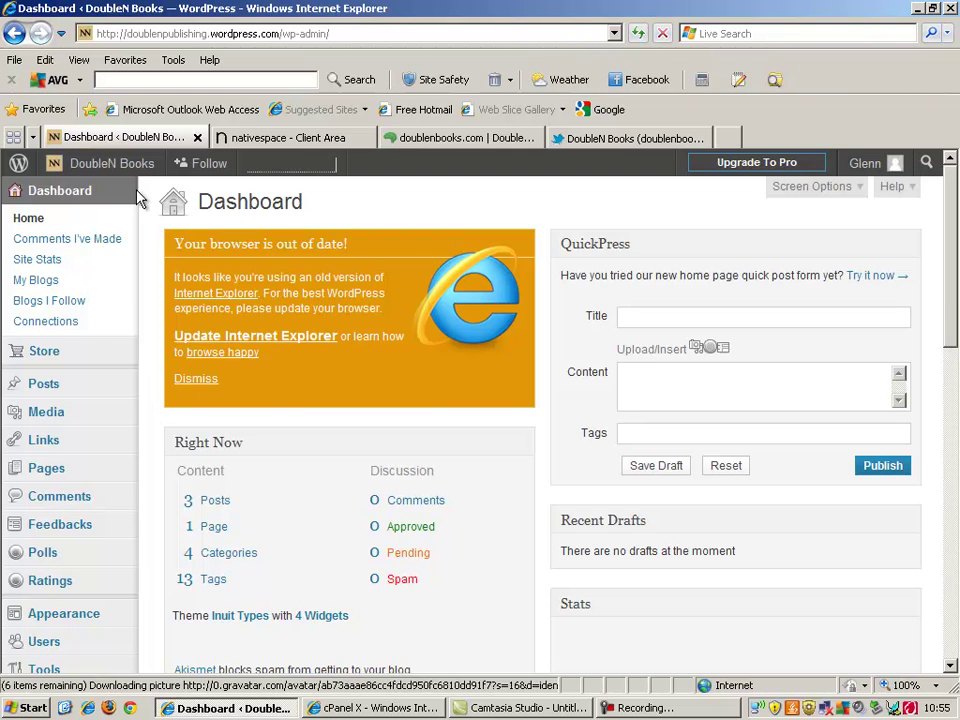
{"action": "mouse_move", "coordinate": [78, 414]}
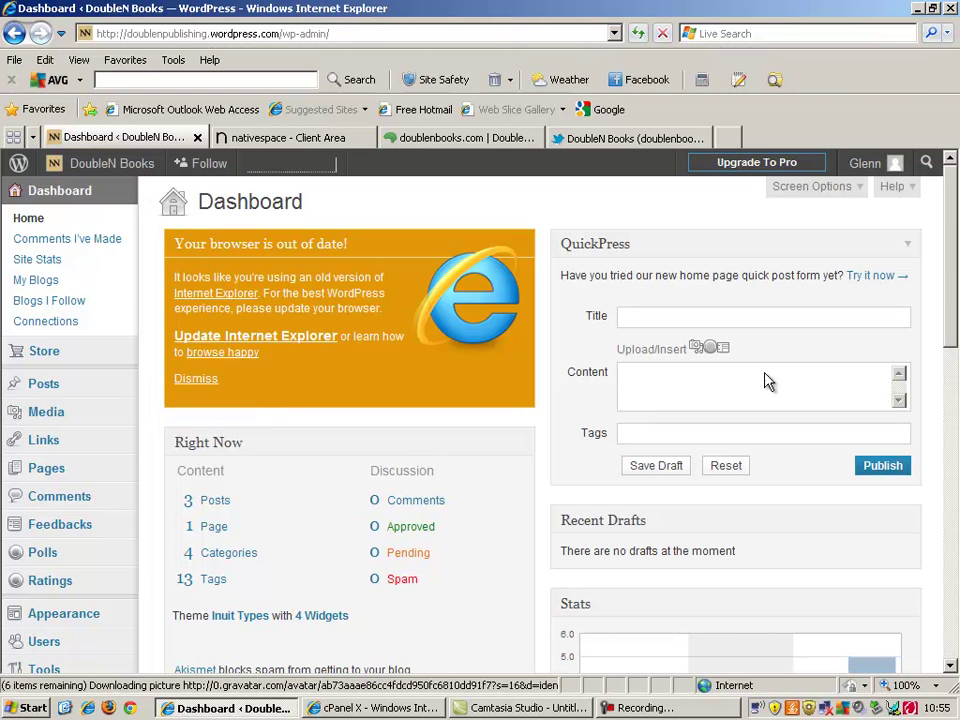
{"action": "left_click_drag", "start_coordinate": [954, 228], "coordinate": [953, 268]}
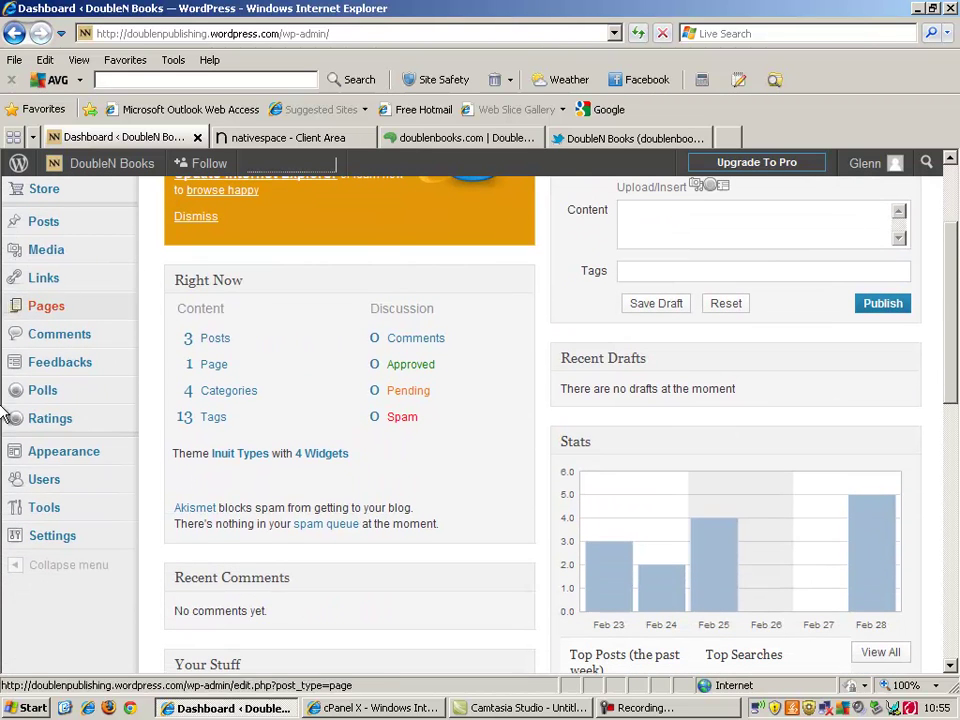
{"action": "mouse_move", "coordinate": [44, 509]}
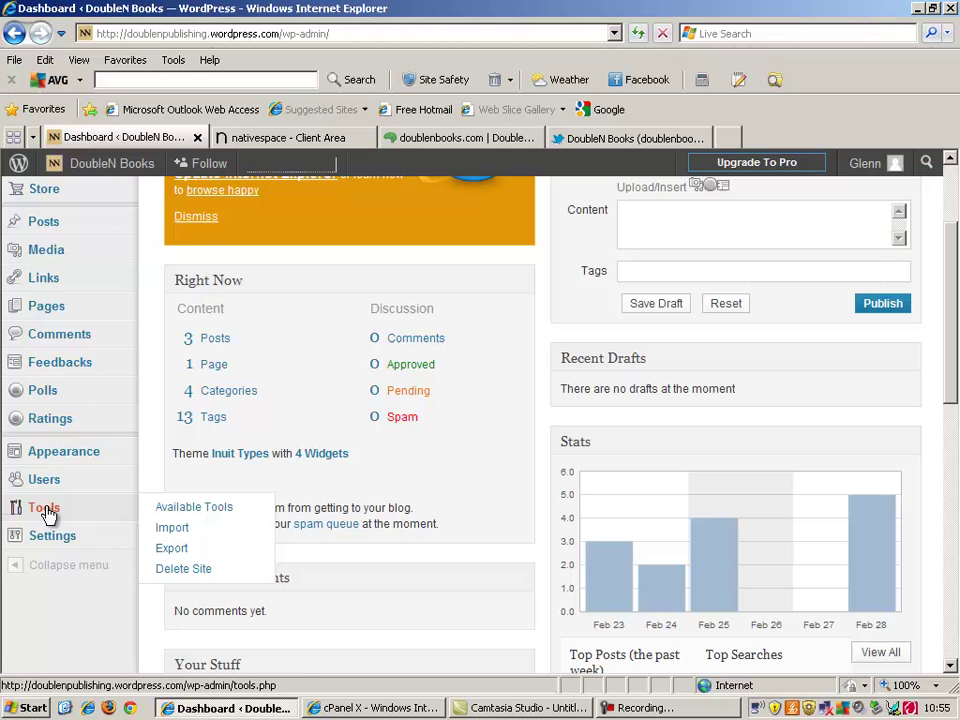
Step: Open the blog's Export page, then switch to the nativespace client area tab
{"action": "left_click", "coordinate": [167, 558]}
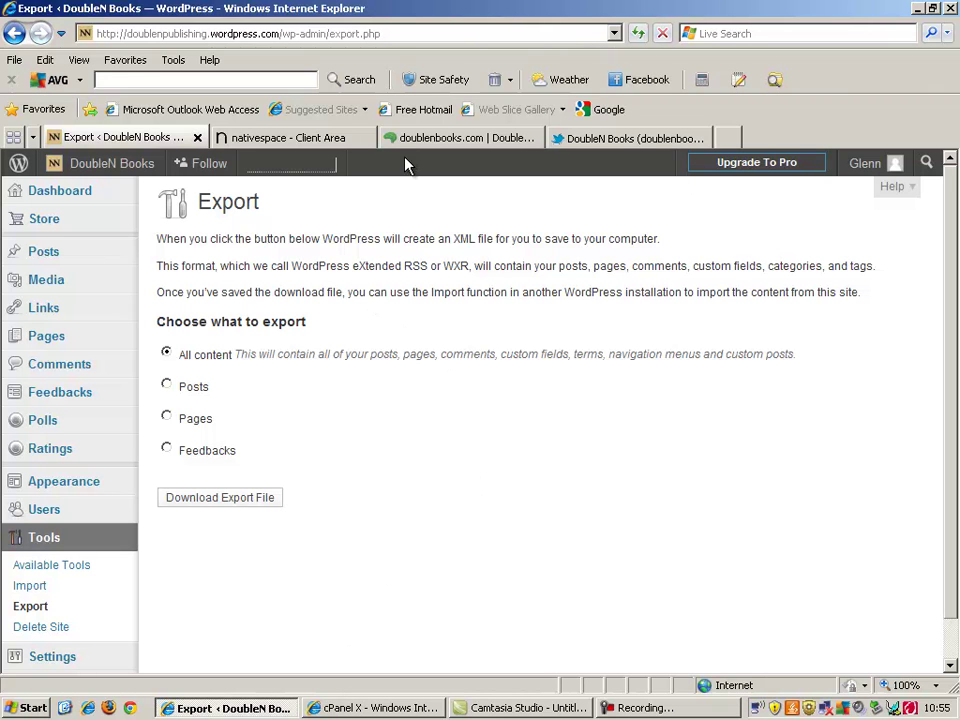
{"action": "left_click", "coordinate": [296, 140]}
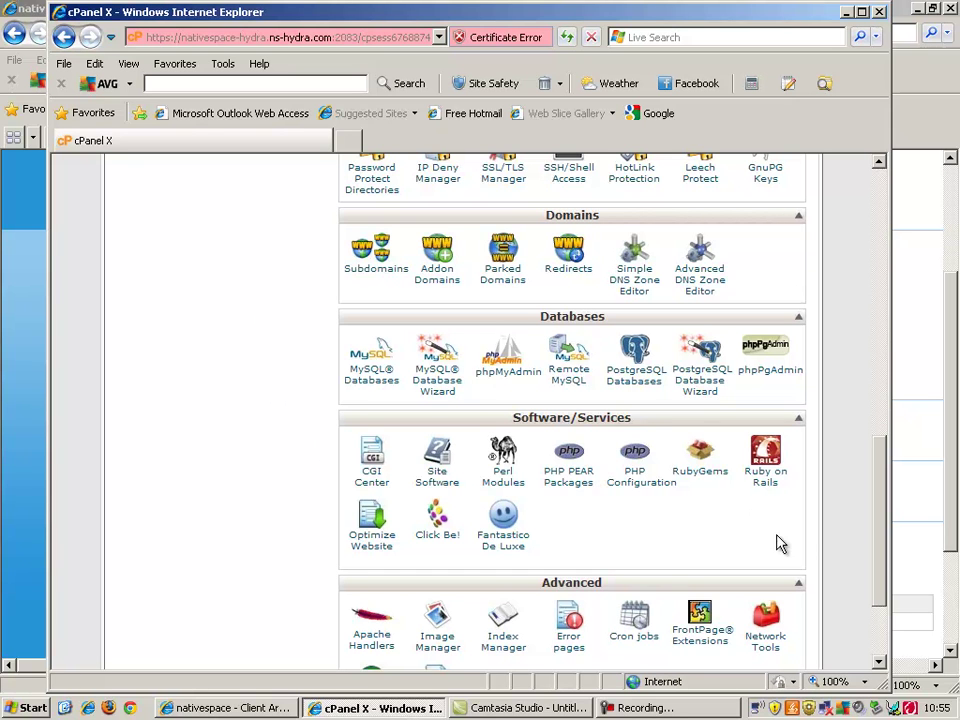
Step: Scroll down to Software/Services and launch Fantastico De Luxe
{"action": "left_click_drag", "start_coordinate": [879, 546], "coordinate": [842, 538]}
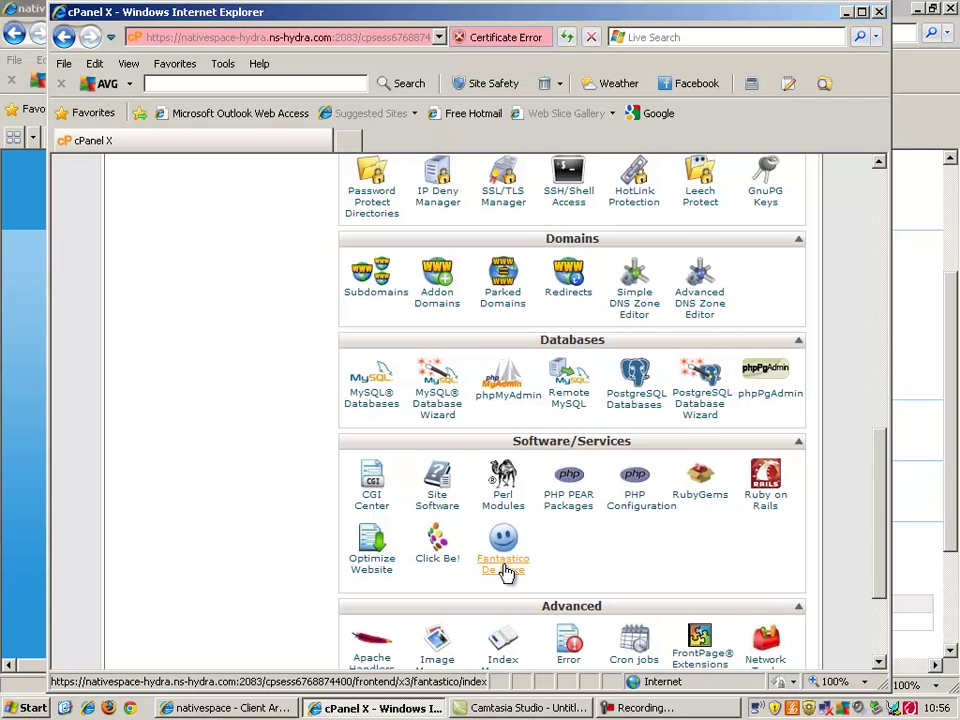
{"action": "left_click", "coordinate": [506, 568]}
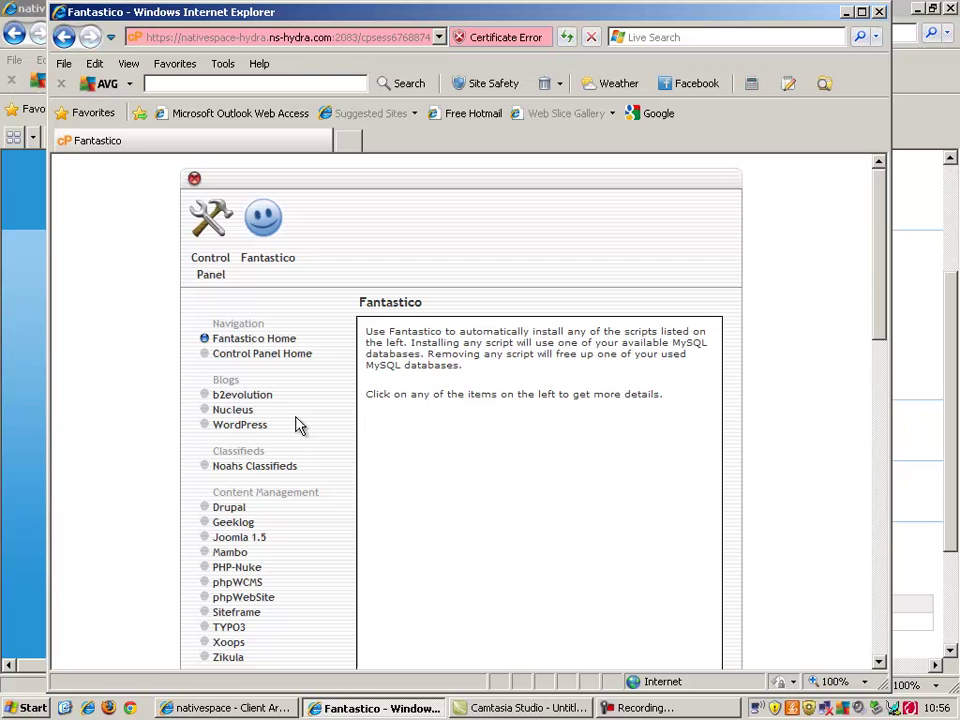
Step: Review Fantastico's WordPress new-installation form for doublenbooks.com without installing, then close the window
{"action": "left_click", "coordinate": [235, 432]}
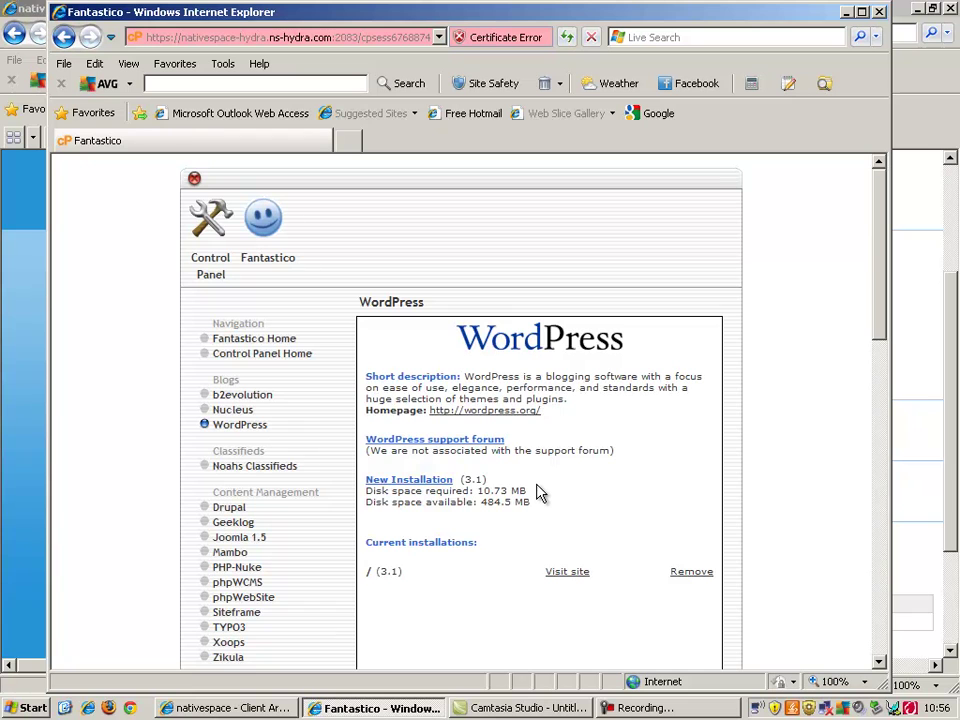
{"action": "left_click", "coordinate": [393, 481]}
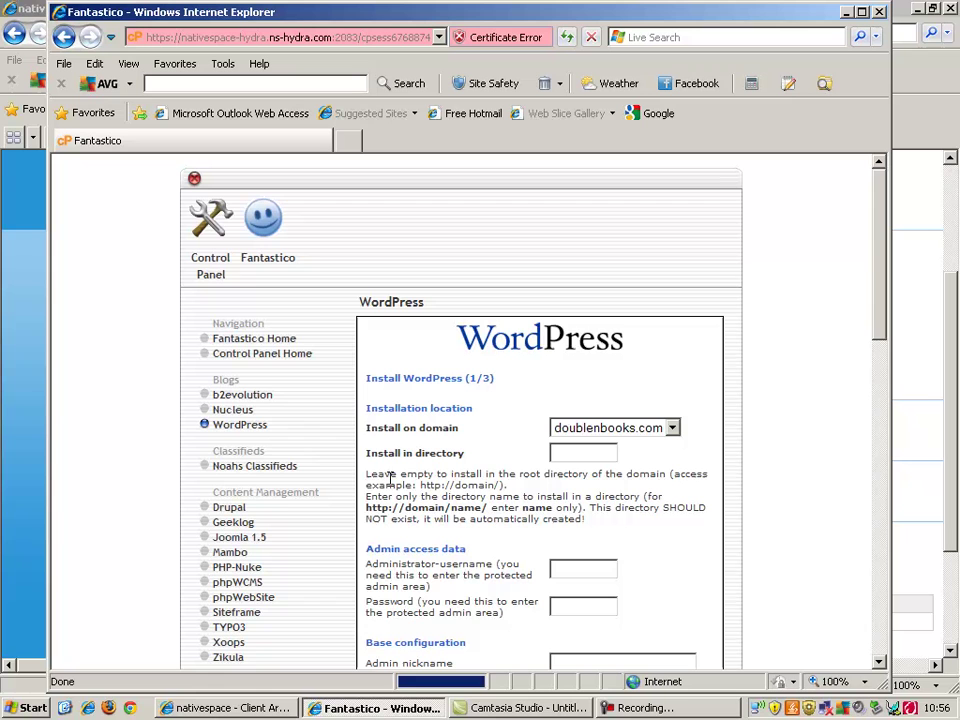
{"action": "scroll", "coordinate": [656, 240], "scroll_direction": "down", "scroll_amount": 4}
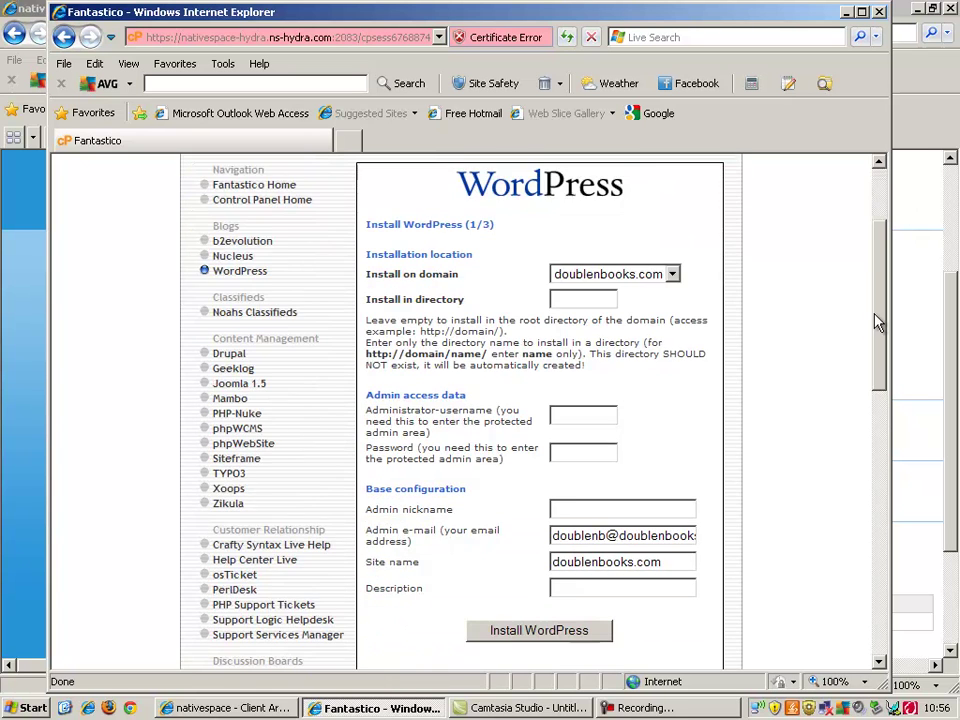
{"action": "left_click", "coordinate": [592, 373]}
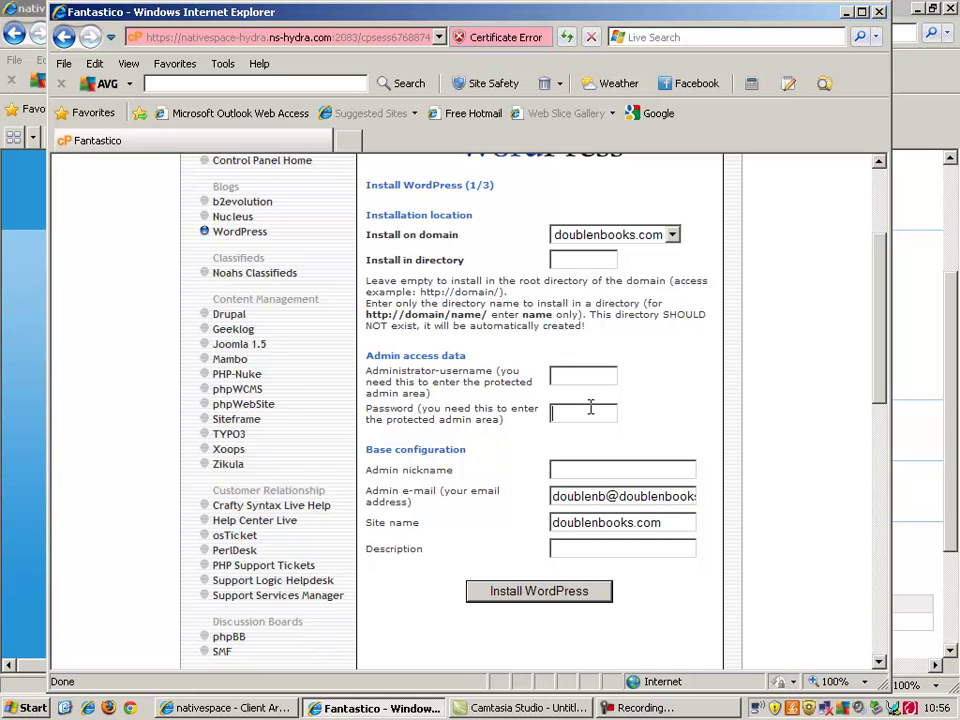
{"action": "left_click", "coordinate": [594, 548]}
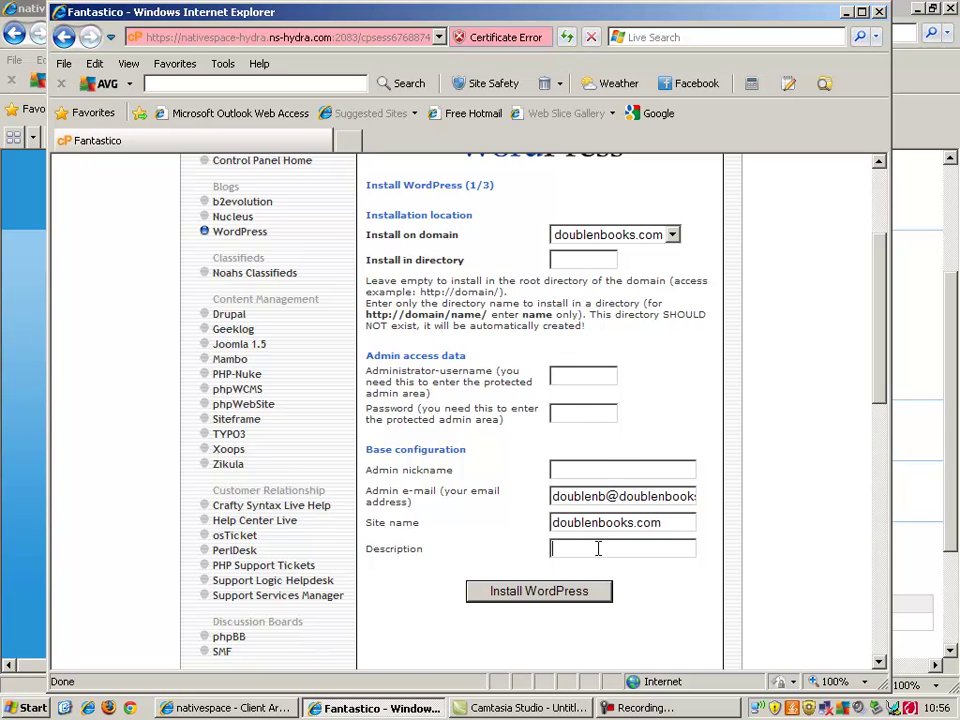
{"action": "left_click", "coordinate": [606, 469]}
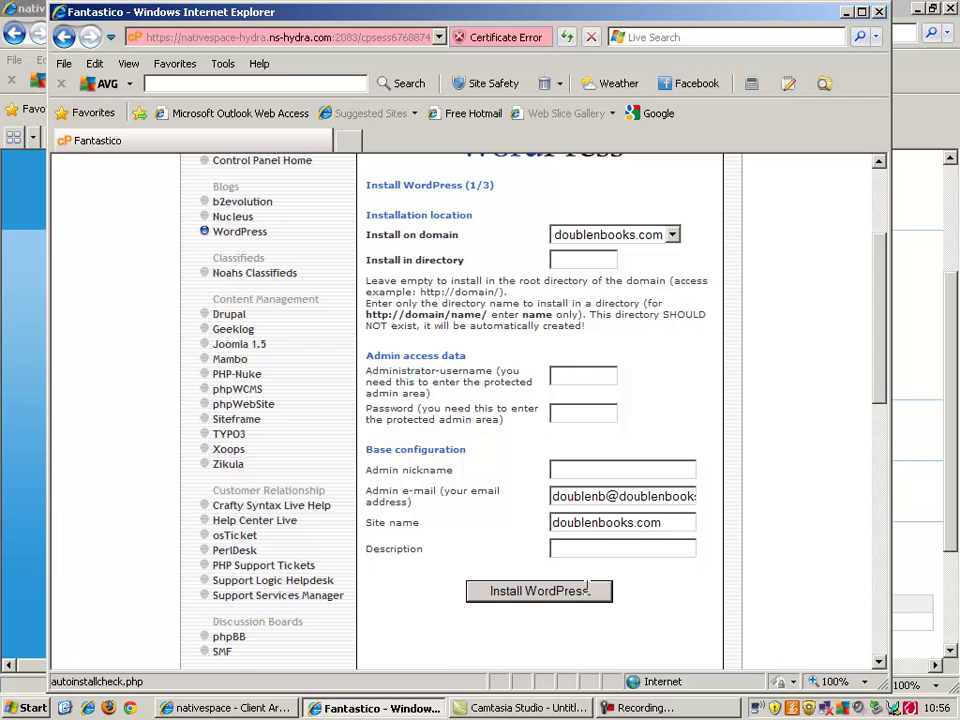
{"action": "left_click", "coordinate": [880, 183]}
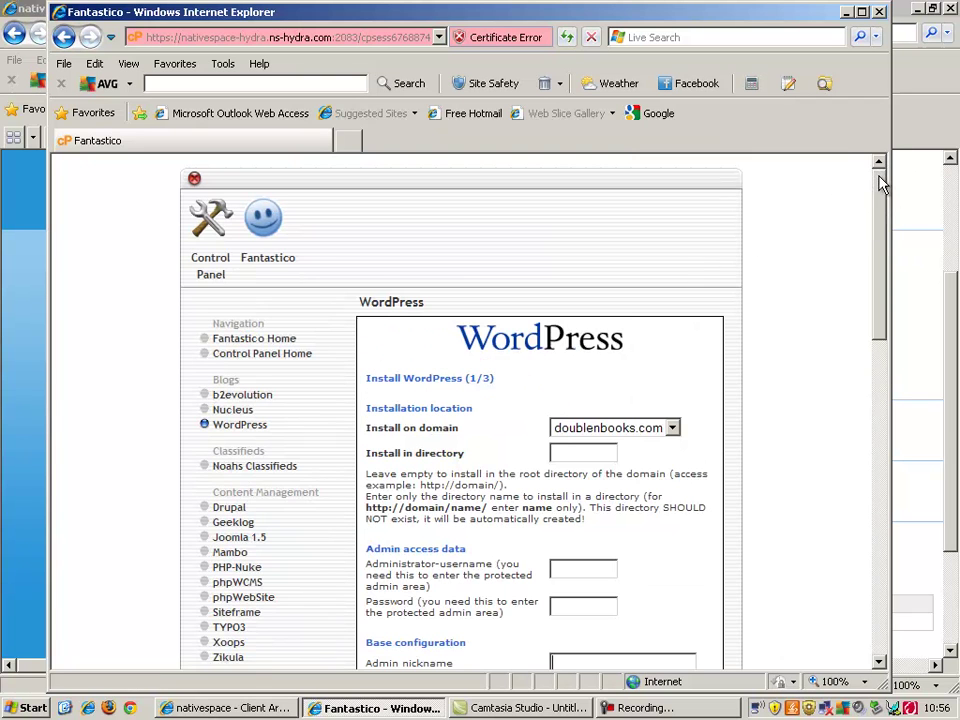
{"action": "left_click", "coordinate": [880, 12]}
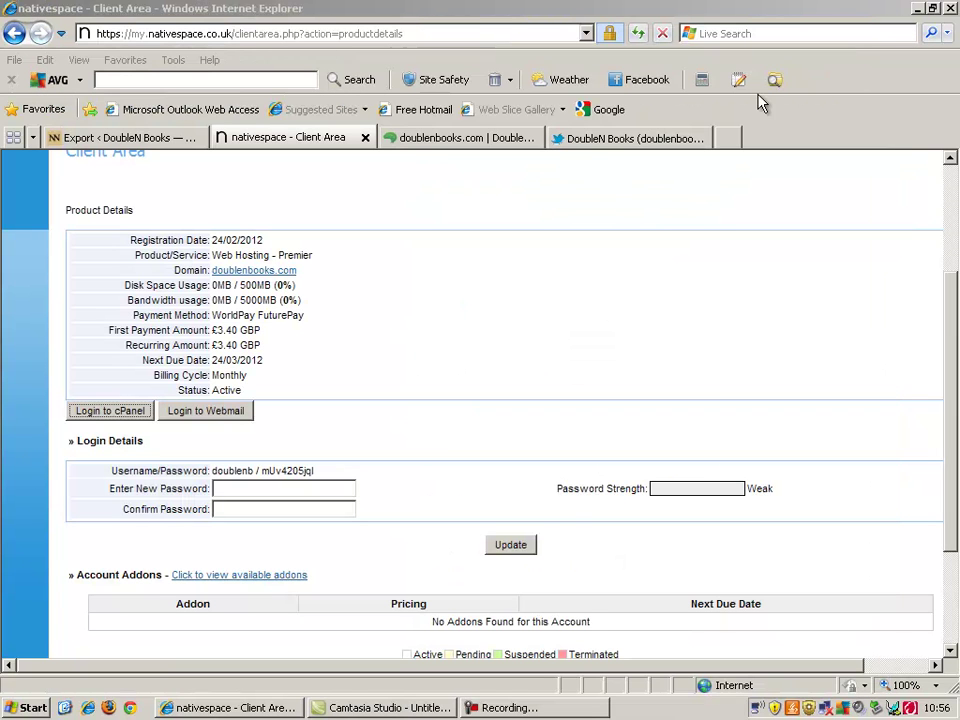
Step: Close the client area tab and scroll through the live doublenbooks.com blog
{"action": "left_click", "coordinate": [365, 138]}
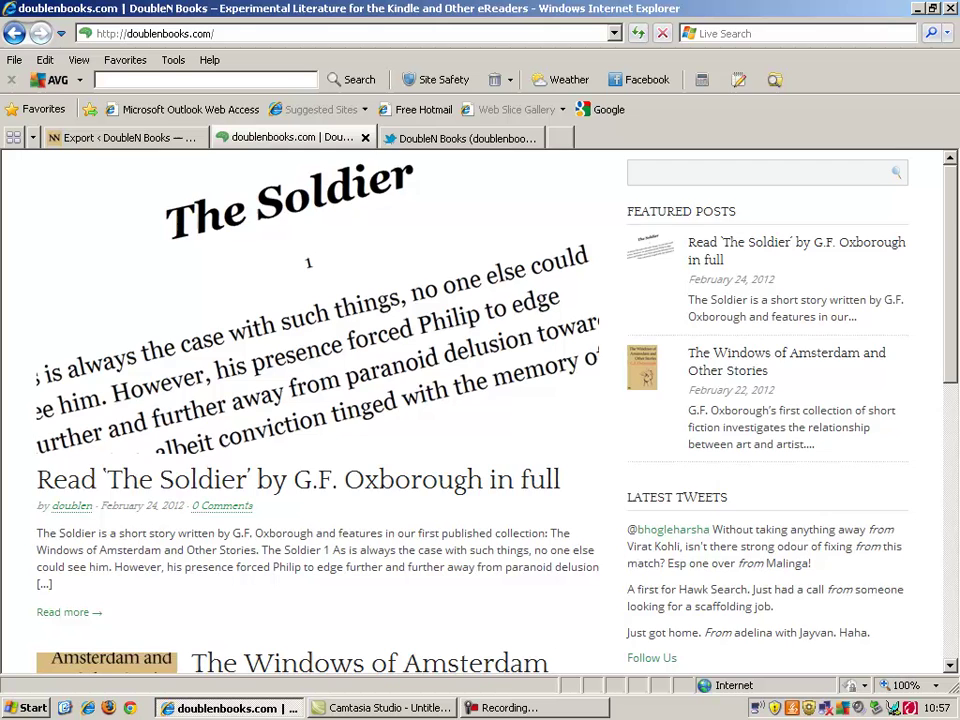
{"action": "left_click_drag", "start_coordinate": [952, 270], "coordinate": [920, 543]}
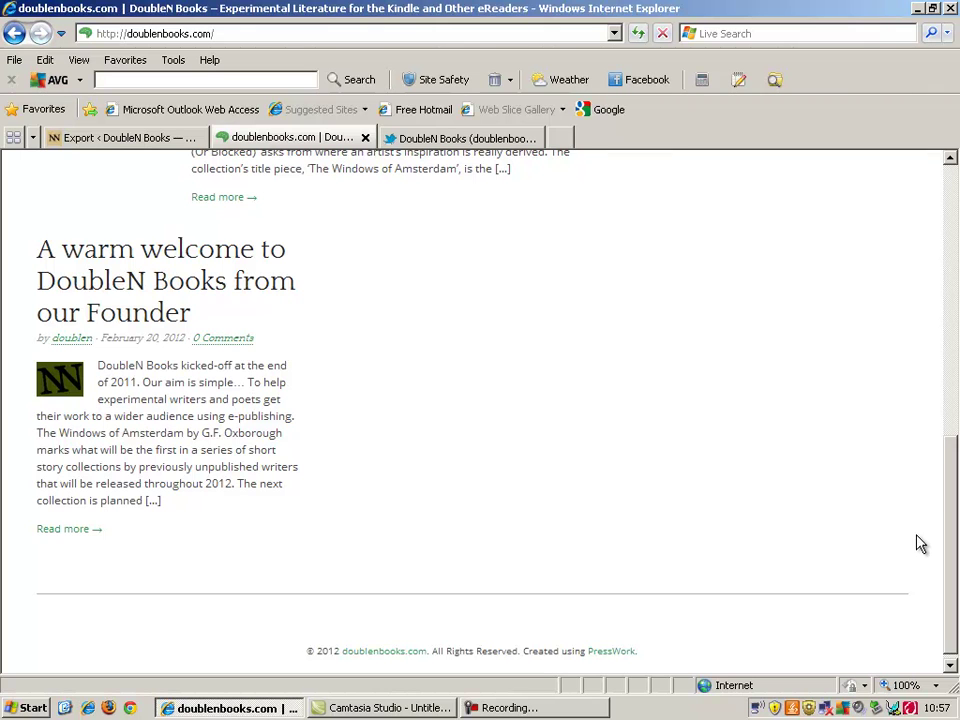
{"action": "left_click_drag", "start_coordinate": [955, 588], "coordinate": [930, 137]}
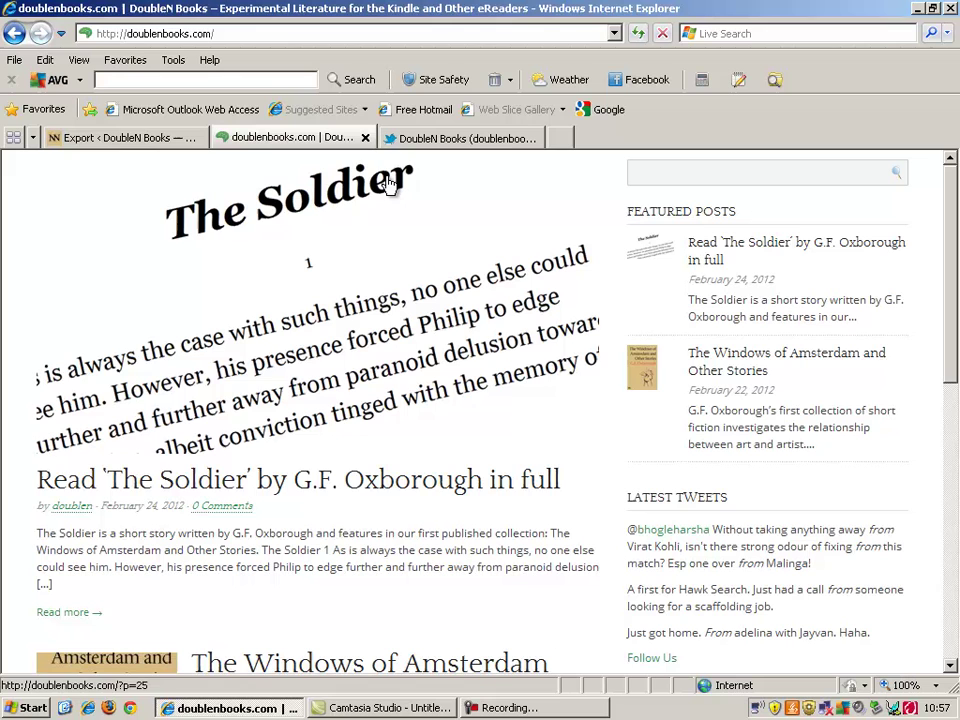
Step: Append wp-admin to the site's address to reach the WordPress login page
{"action": "left_click", "coordinate": [593, 33]}
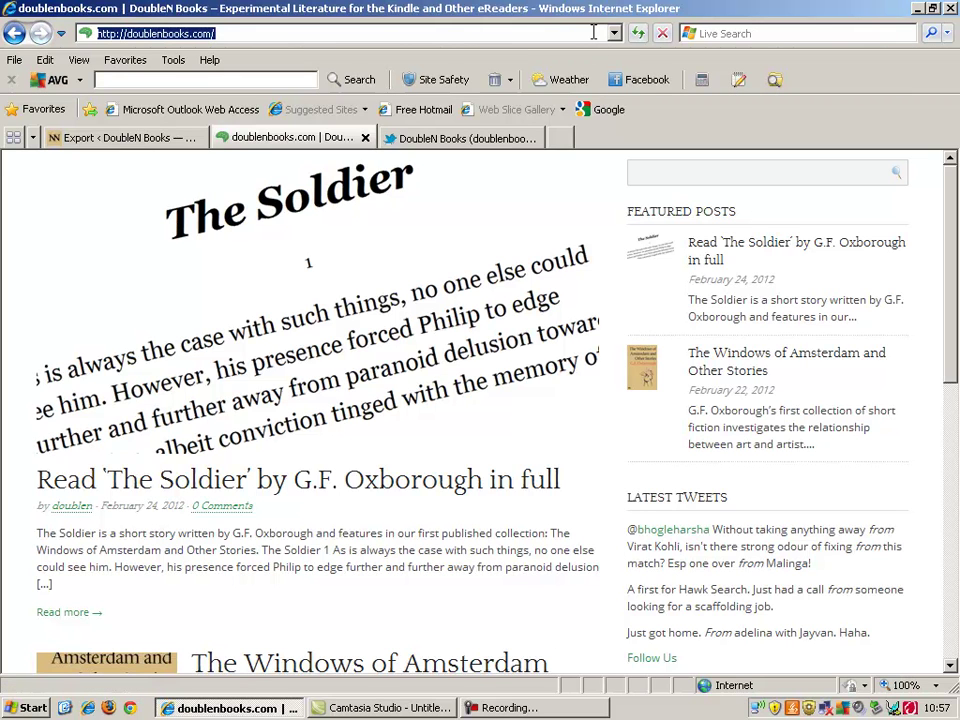
{"action": "key", "text": "End"}
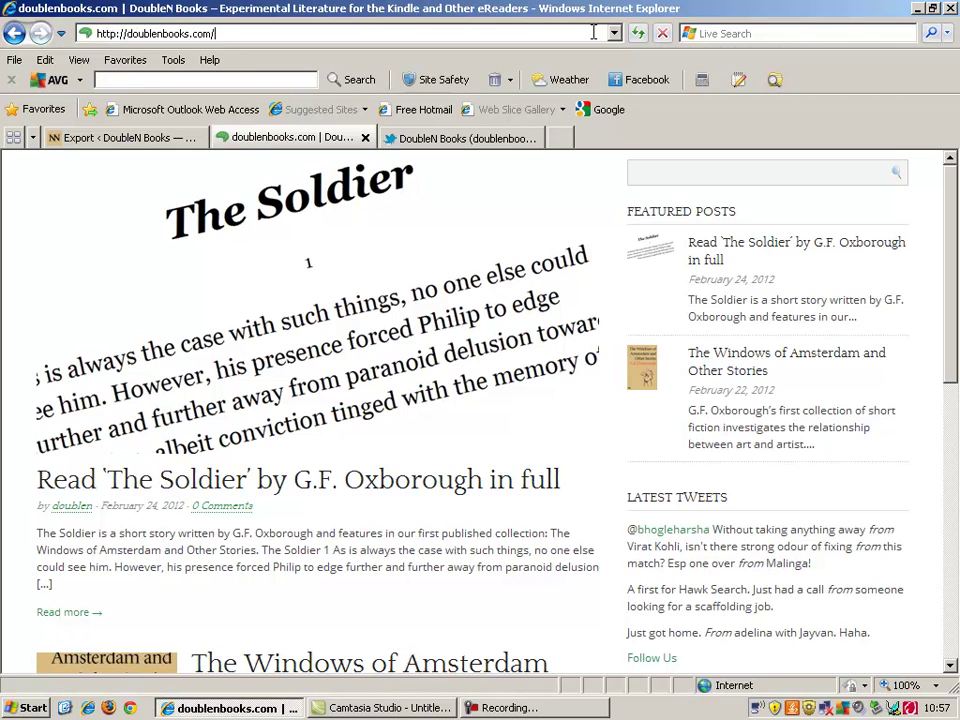
{"action": "type", "text": "wp-"}
{"action": "type", "text": "admin"}
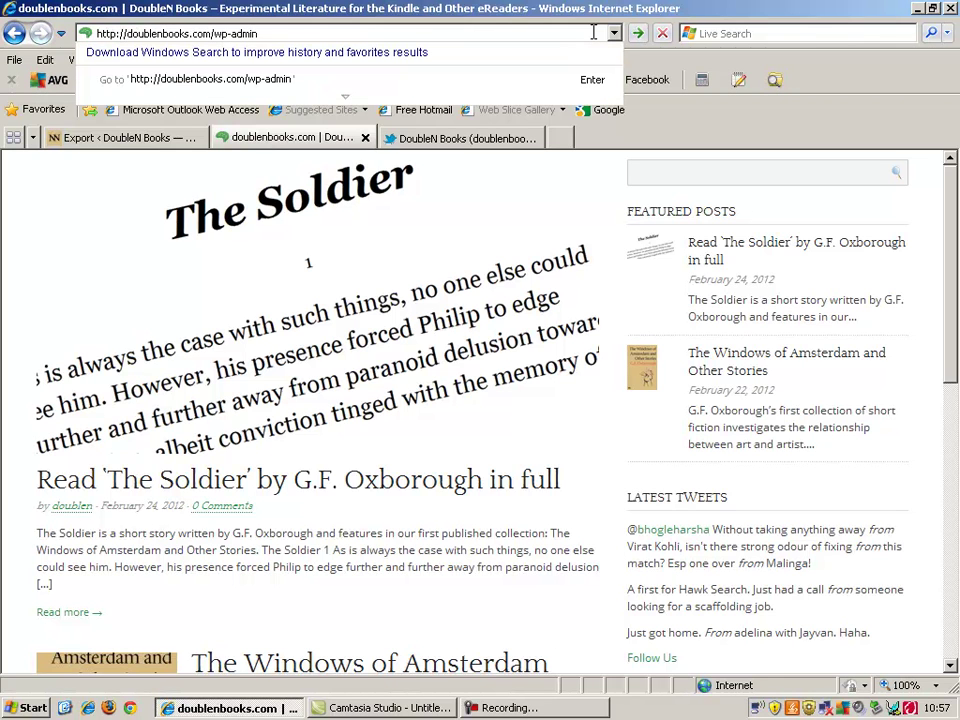
{"action": "key", "text": "Return"}
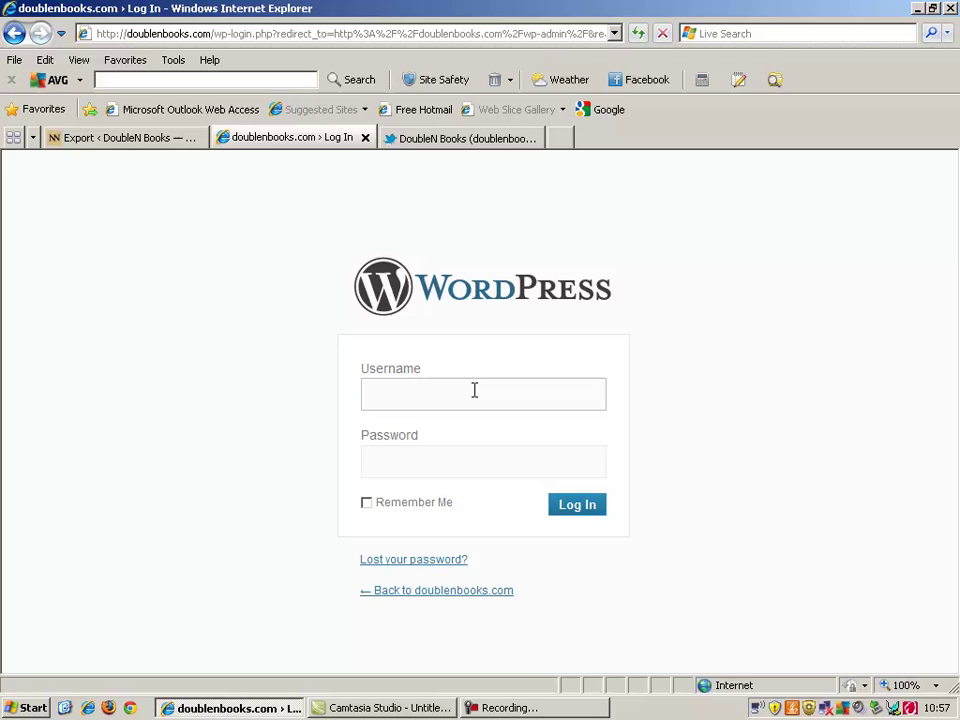
Step: Enter the admin username and password on the doublenbooks.com login page and log in
{"action": "type", "text": "doublenm"}
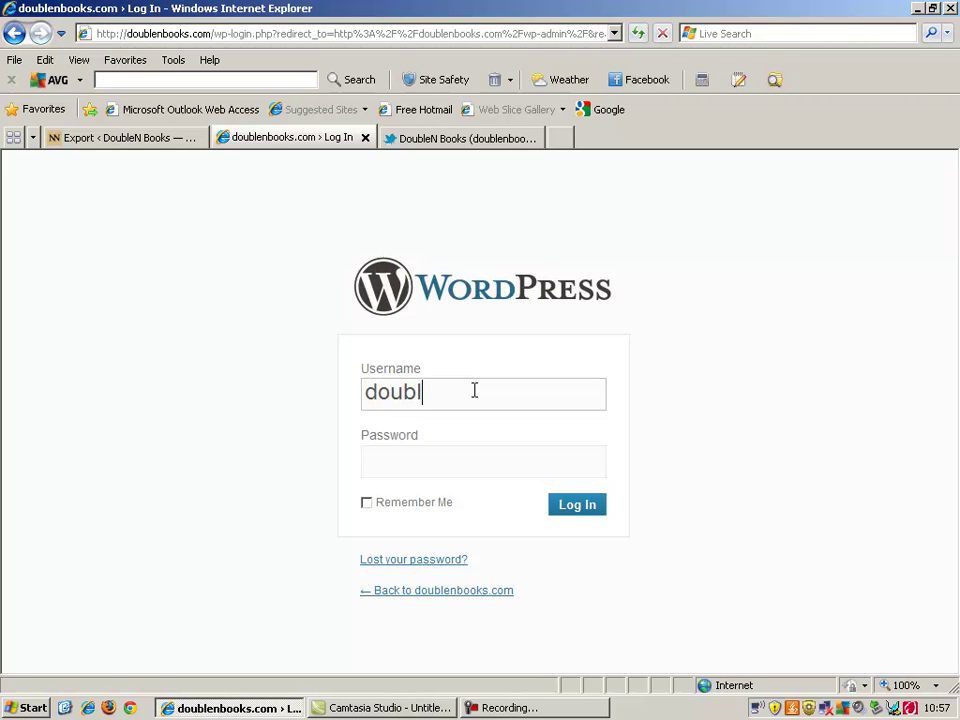
{"action": "key", "text": "BackSpace"}
{"action": "type", "text": "publisnin"}
{"action": "key", "text": "BackSpace"}
{"action": "key", "text": "BackSpace"}
{"action": "key", "text": "BackSpace"}
{"action": "type", "text": "hing"}
{"action": "key", "text": "Tab"}
{"action": "type", "text": "•••••••••"}
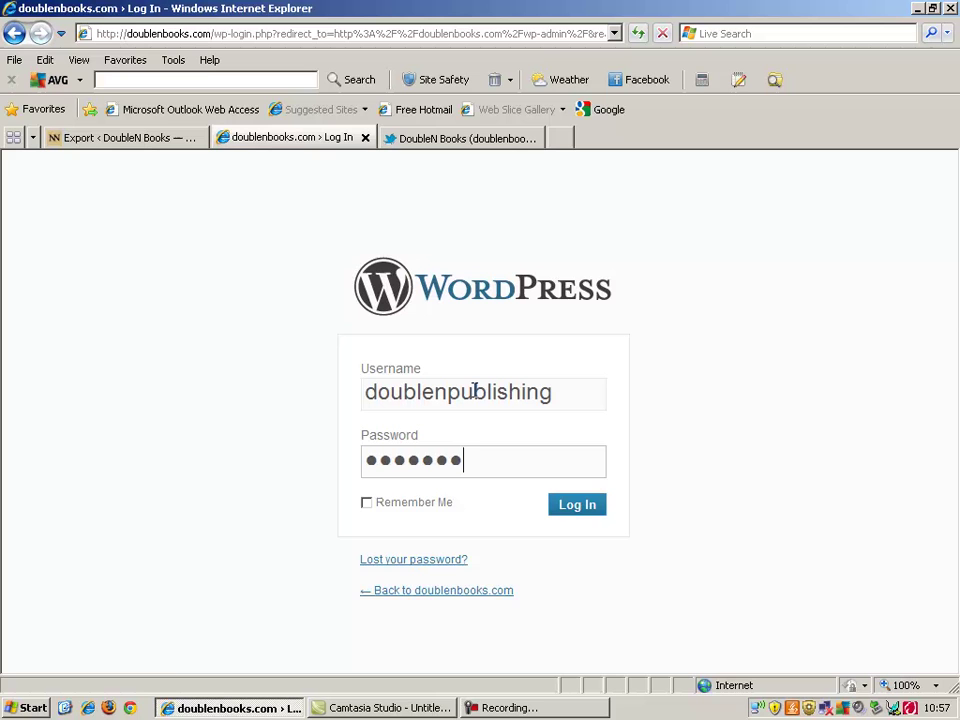
{"action": "type", "text": "•"}
{"action": "left_click", "coordinate": [574, 519]}
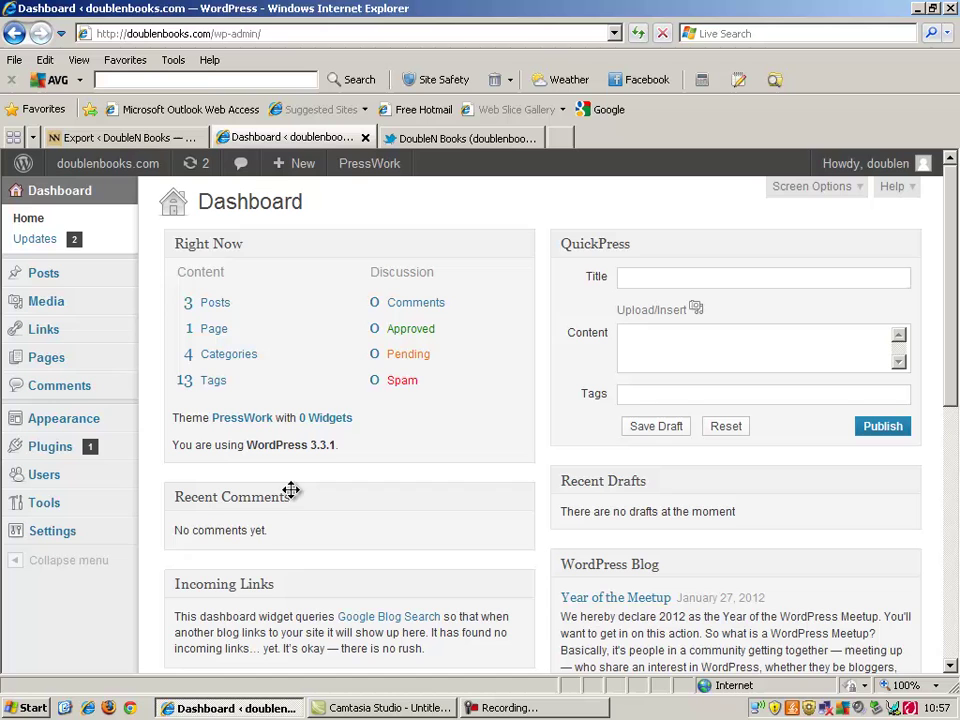
{"action": "mouse_move", "coordinate": [110, 334]}
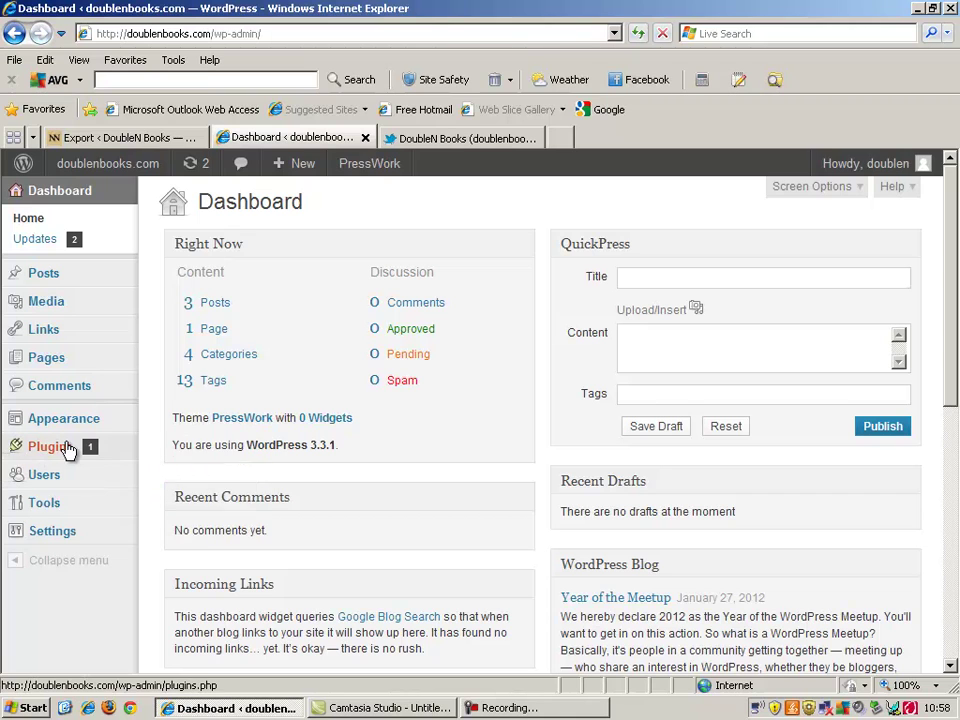
{"action": "mouse_move", "coordinate": [68, 450]}
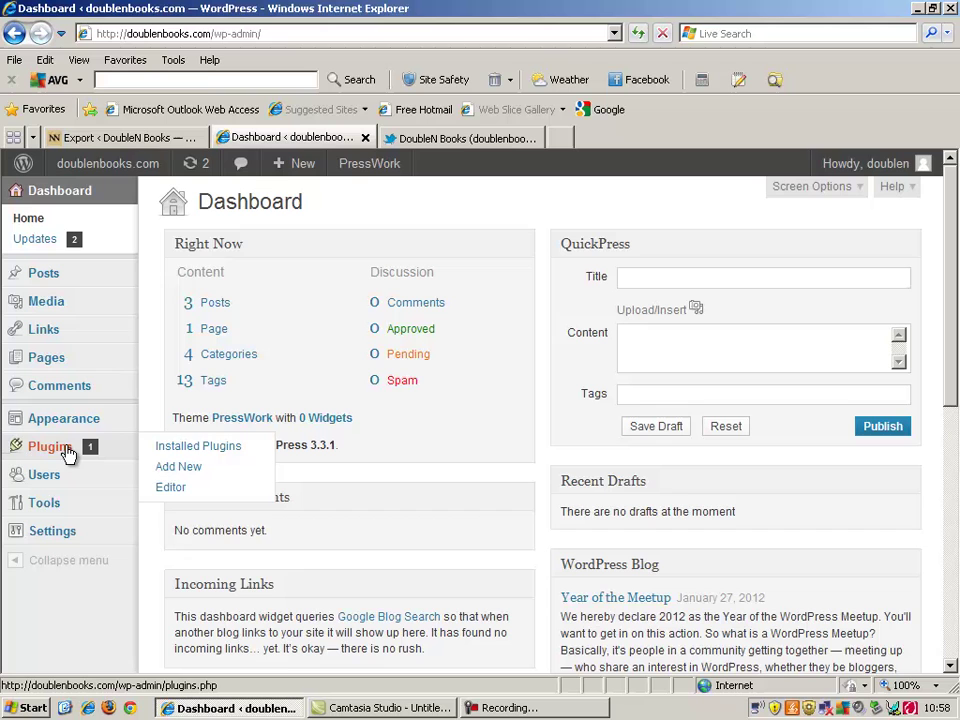
{"action": "mouse_move", "coordinate": [79, 426]}
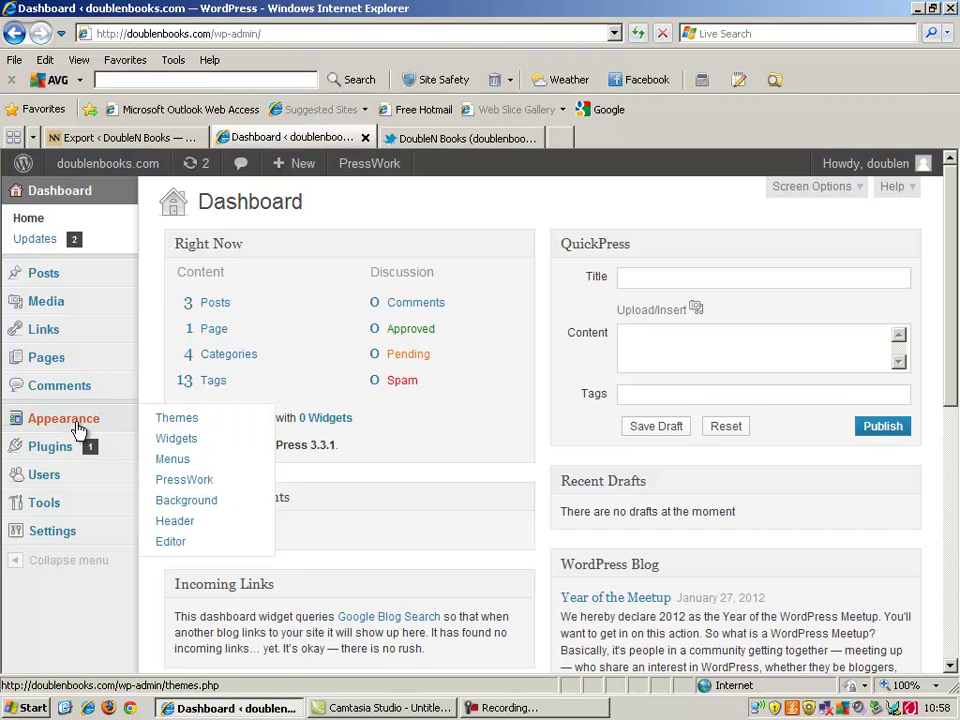